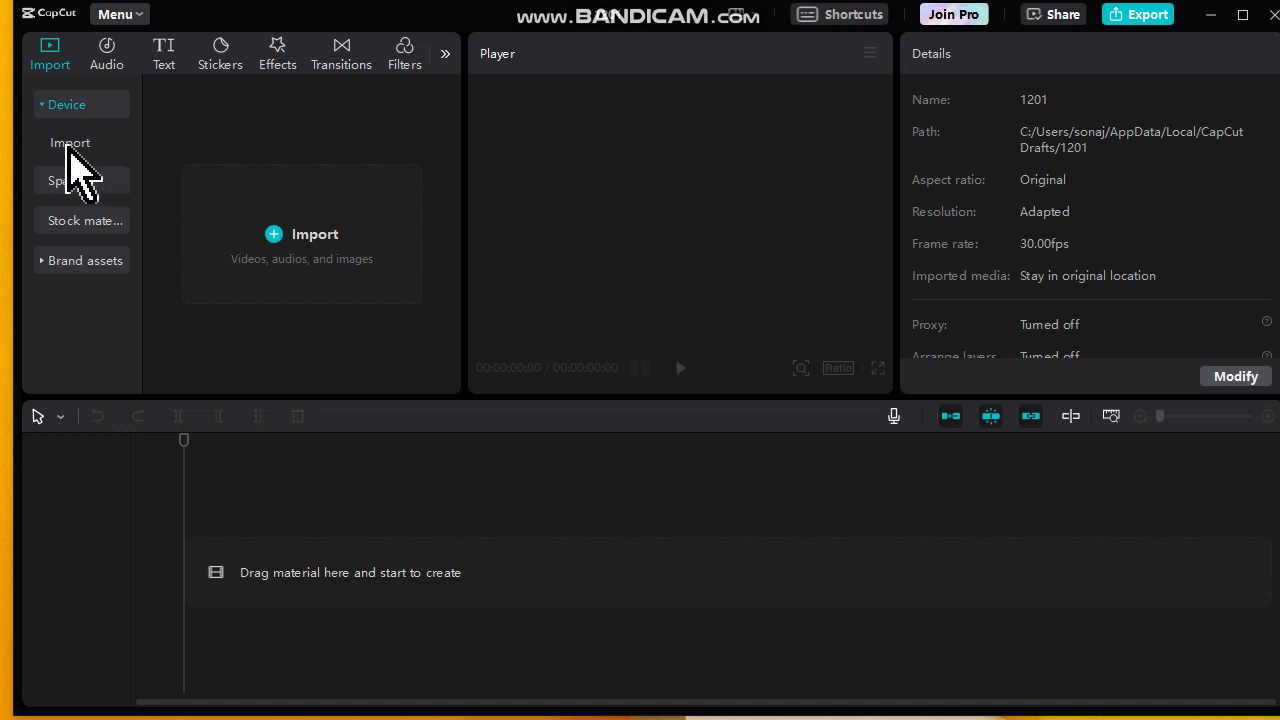
- Import the 20-second example (3).mp4 video from Documents into the media library
left_click(329, 234)
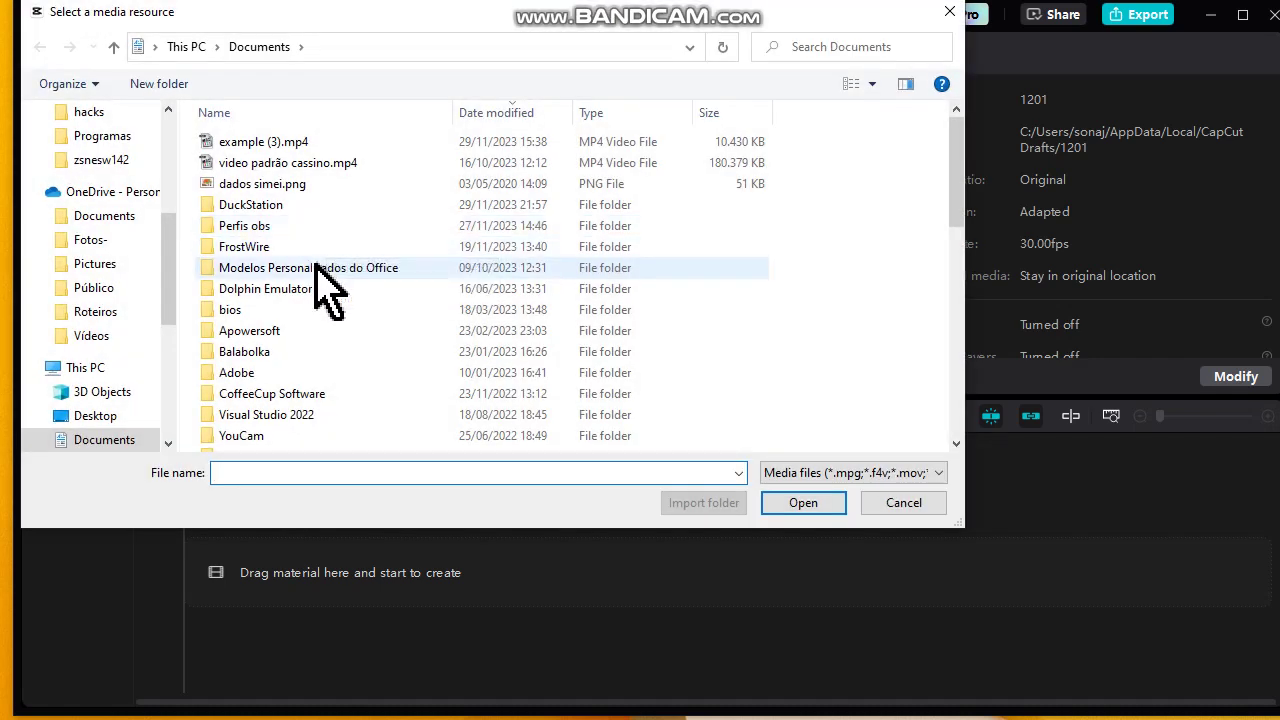
left_click(274, 143)
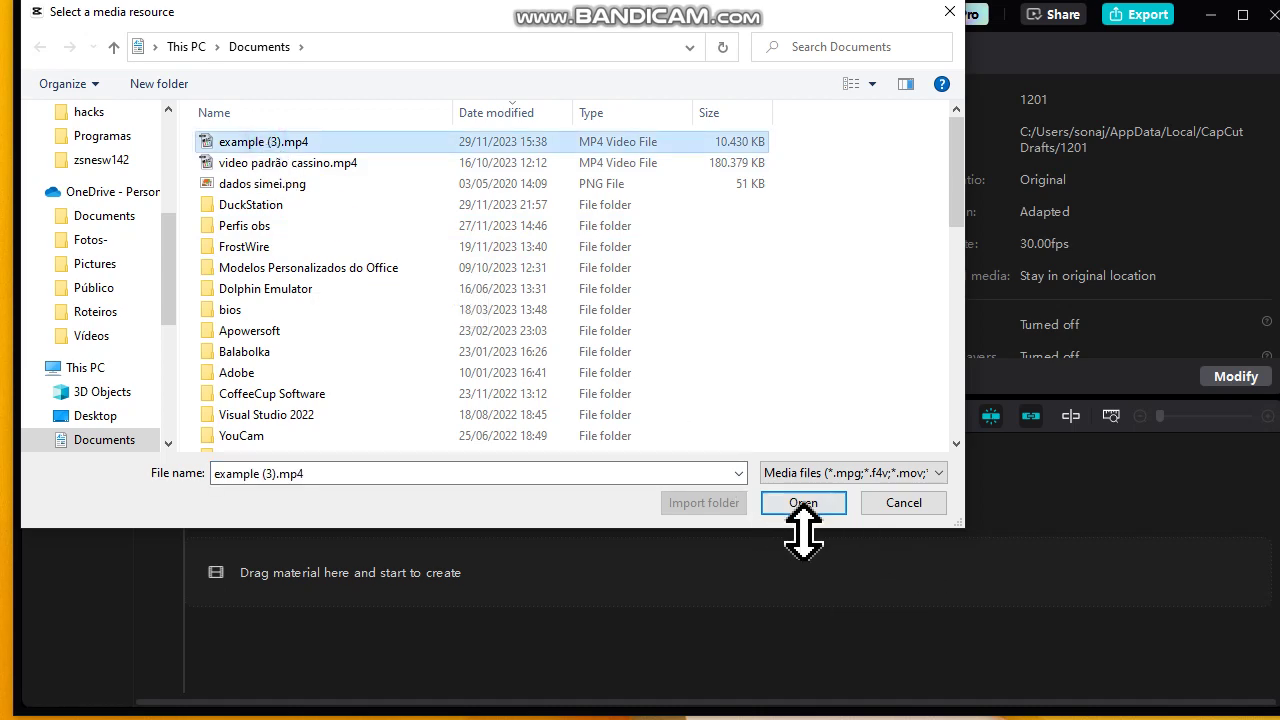
left_click(824, 504)
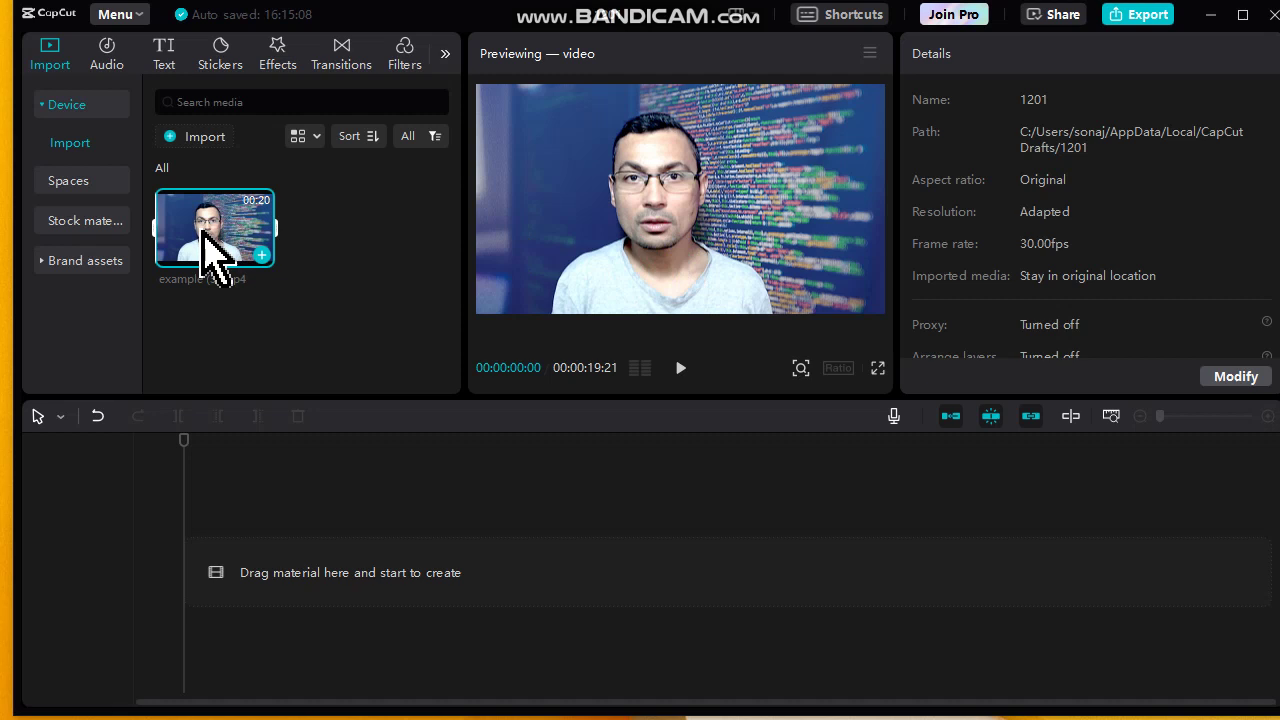
- Place example (3).mp4 on the timeline at 00:00, stop playback and return to the start
left_click_drag(195, 238, 316, 576)
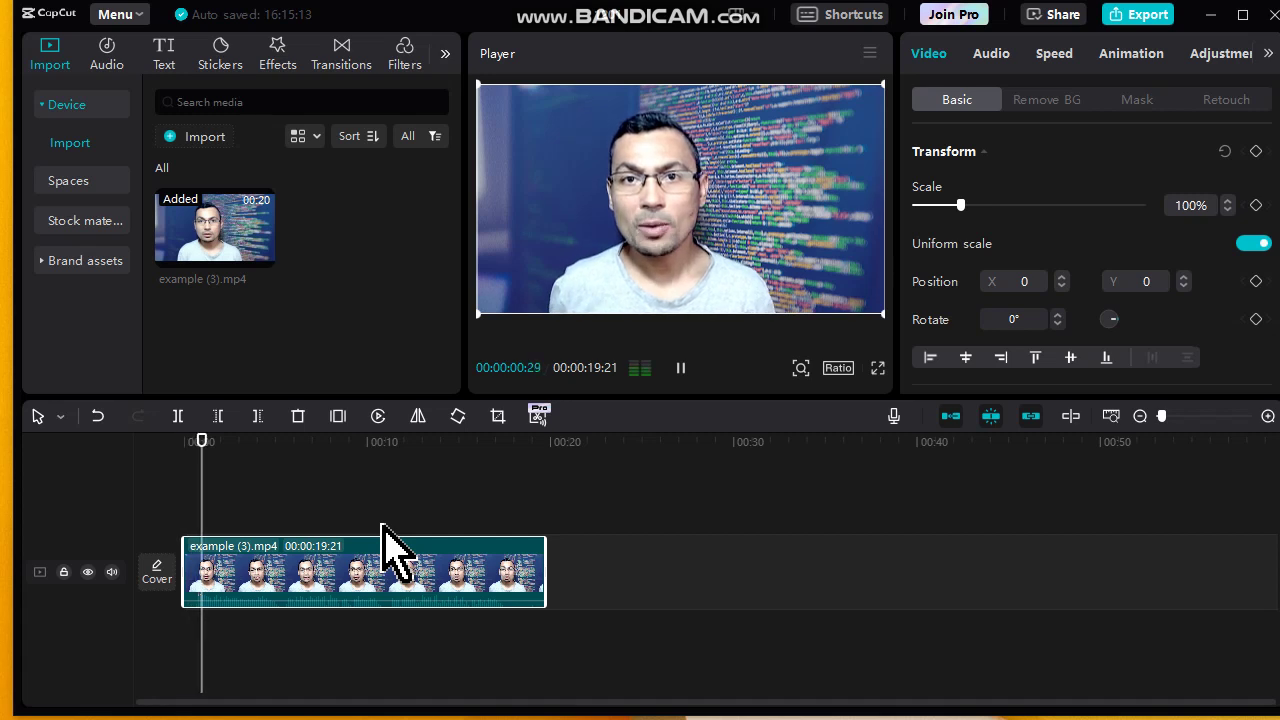
key("space")
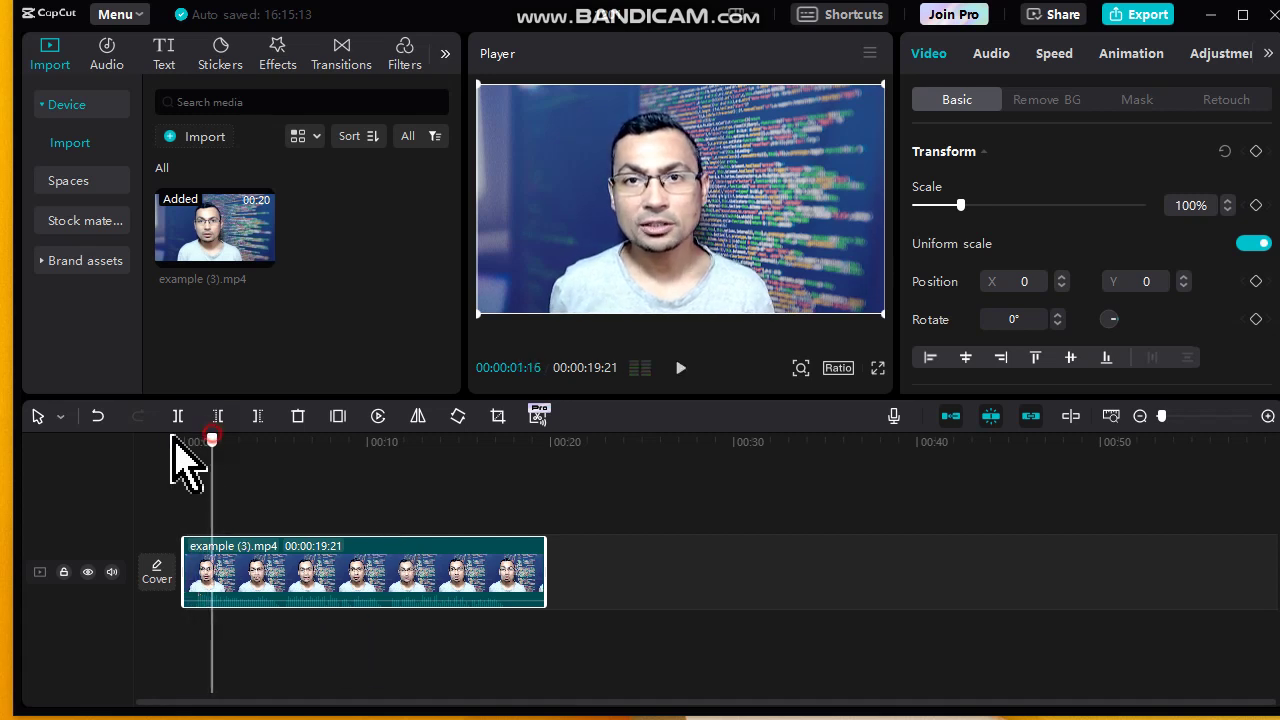
left_click(168, 440)
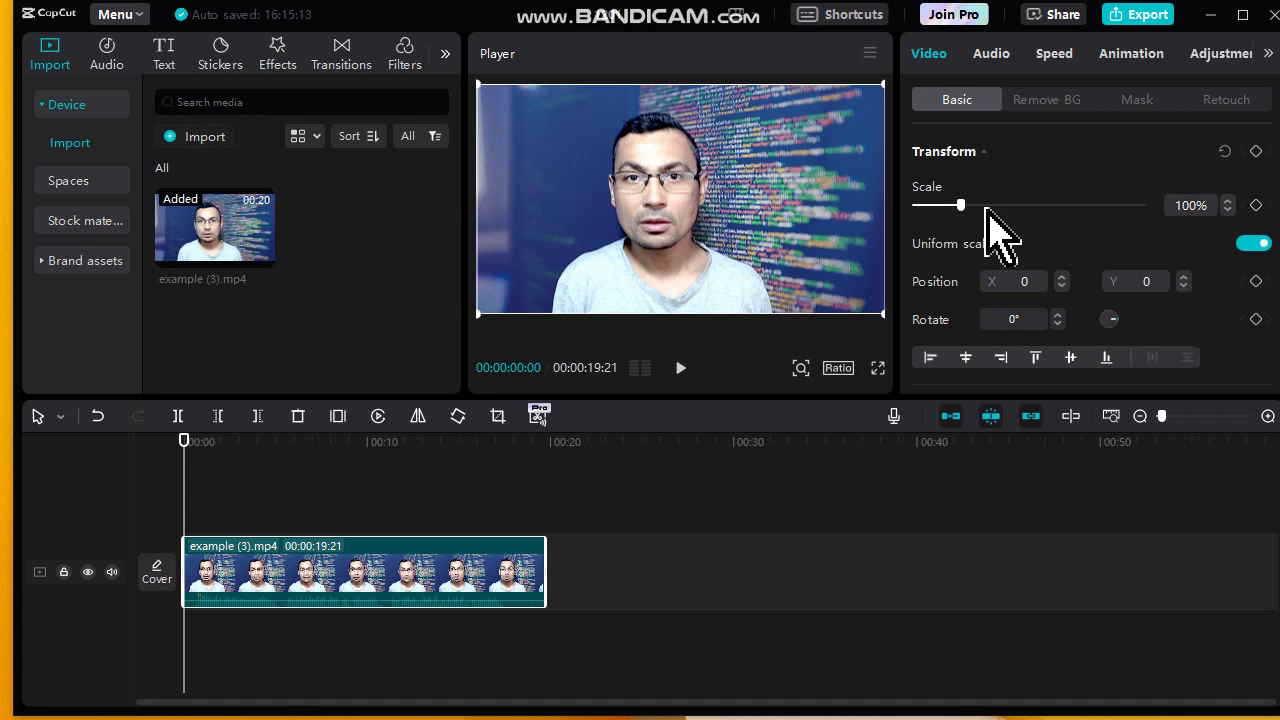
- Scale the clip up to 184% and move the playhead to 00:00:08:28
left_click_drag(968, 208, 981, 211)
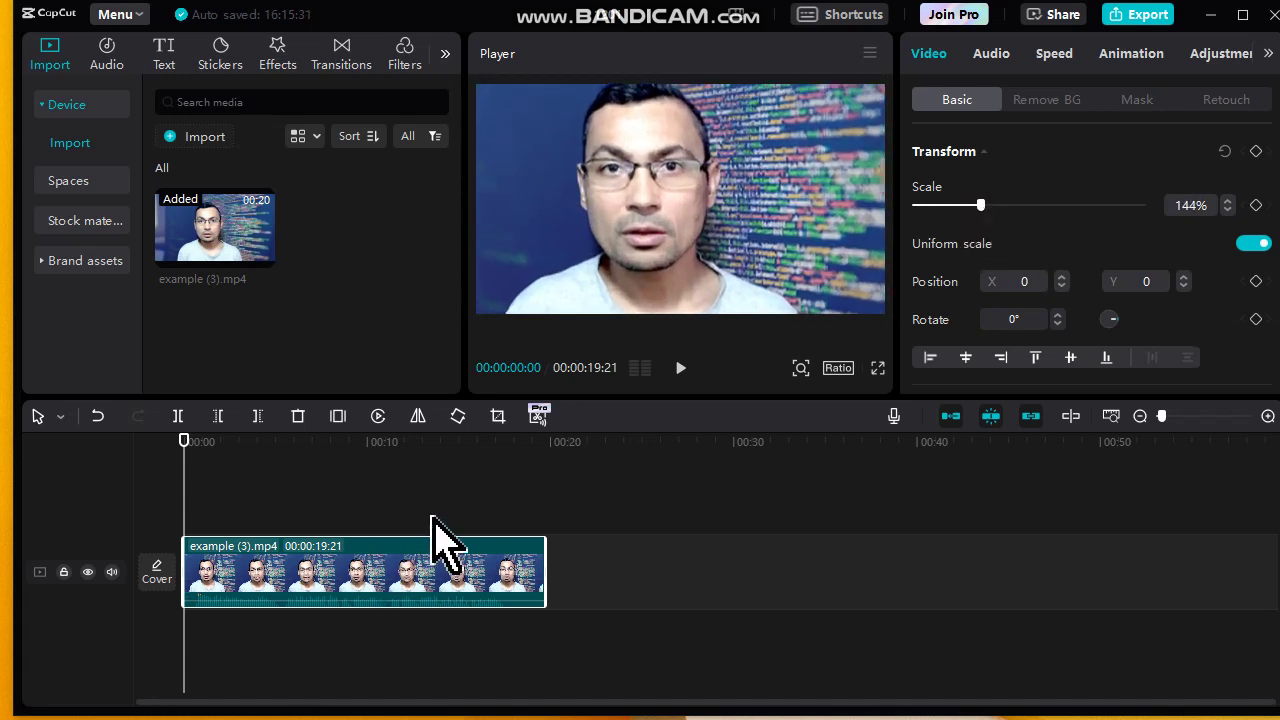
mouse_move(981, 205)
left_mouse_down()
mouse_move(1004, 218)
mouse_move(971, 208)
mouse_move(1020, 238)
mouse_move(999, 208)
left_mouse_up()
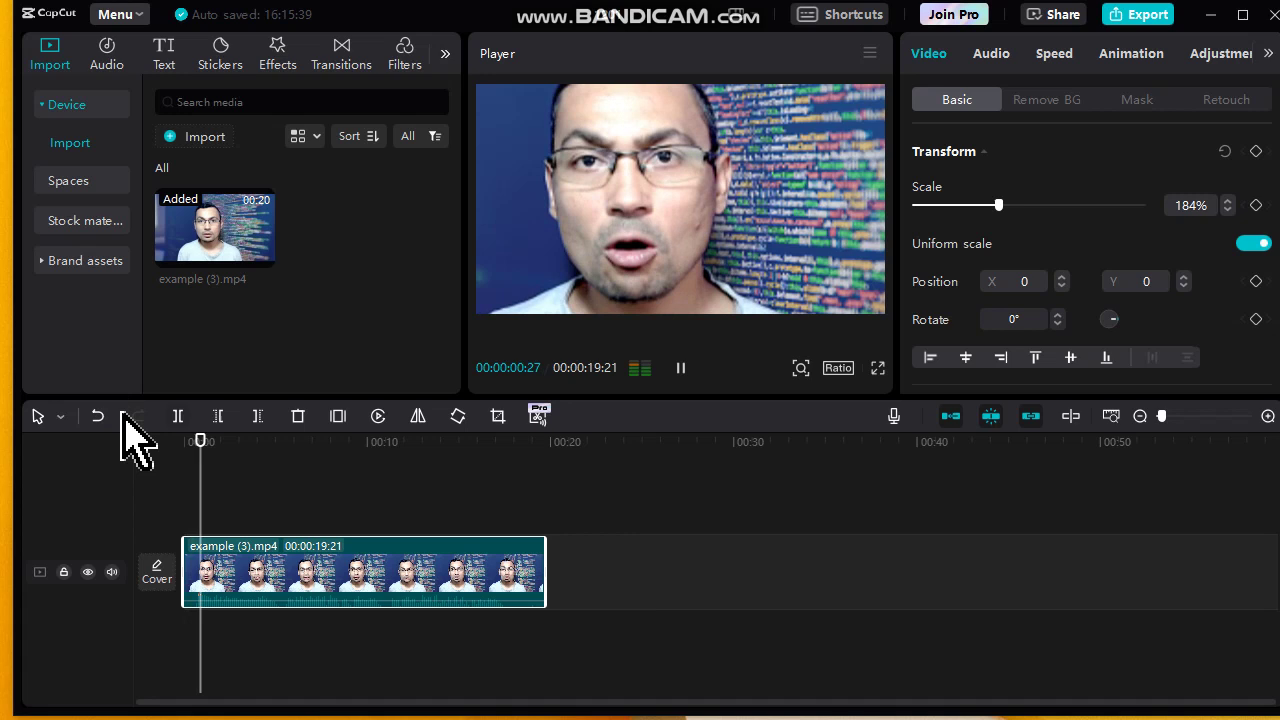
left_click_drag(226, 449, 186, 496)
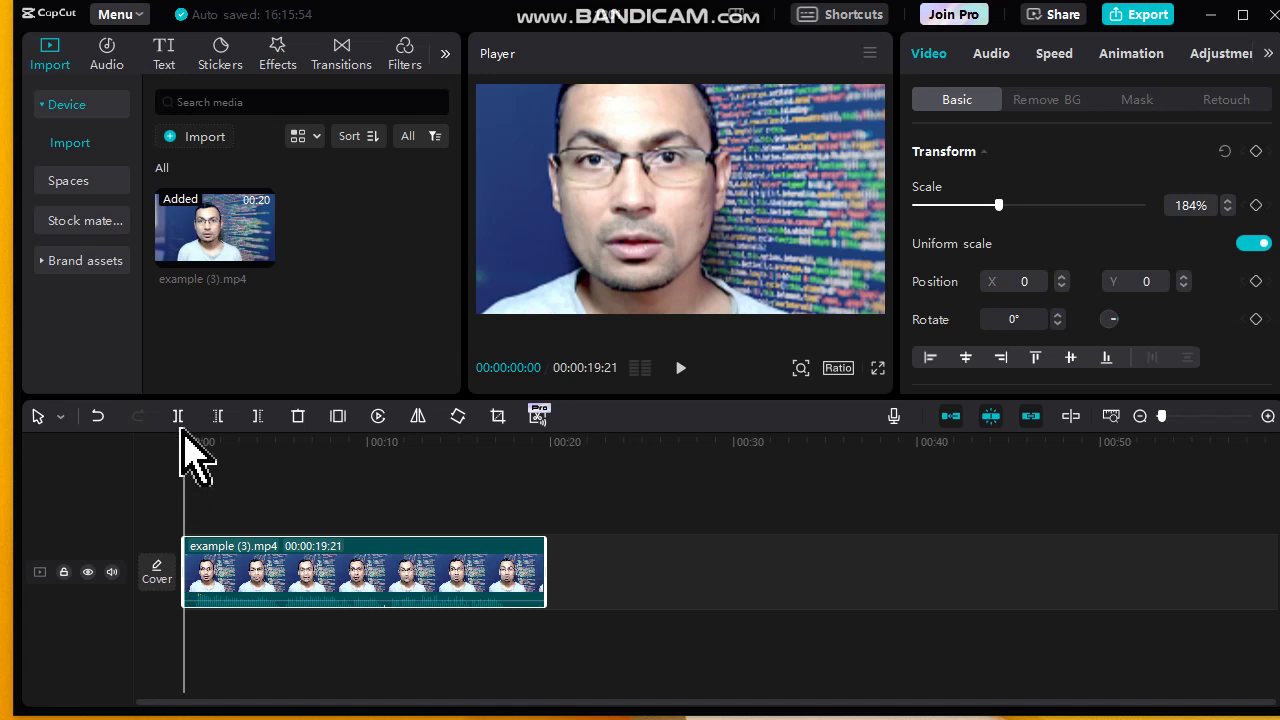
left_click_drag(188, 454, 348, 469)
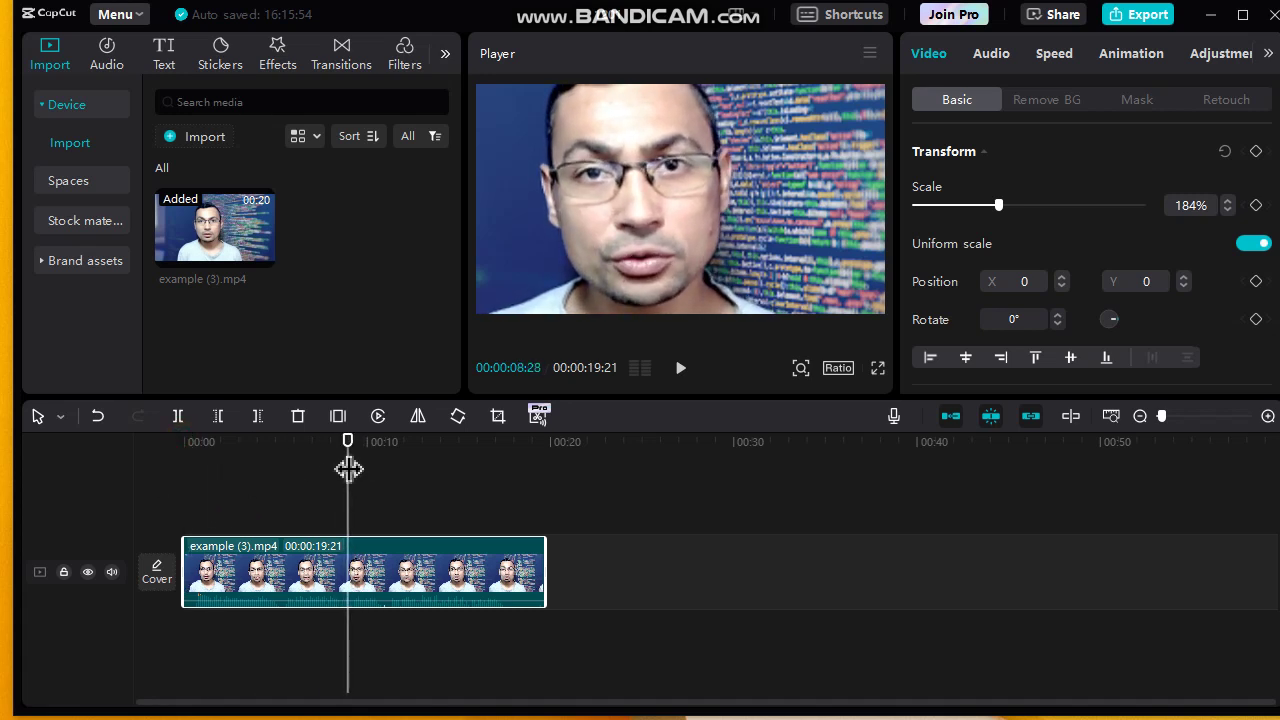
- Keyframe Scale at 184% at 08:28, set 100% at 09:13, and preview from 08:17
left_click(1255, 205)
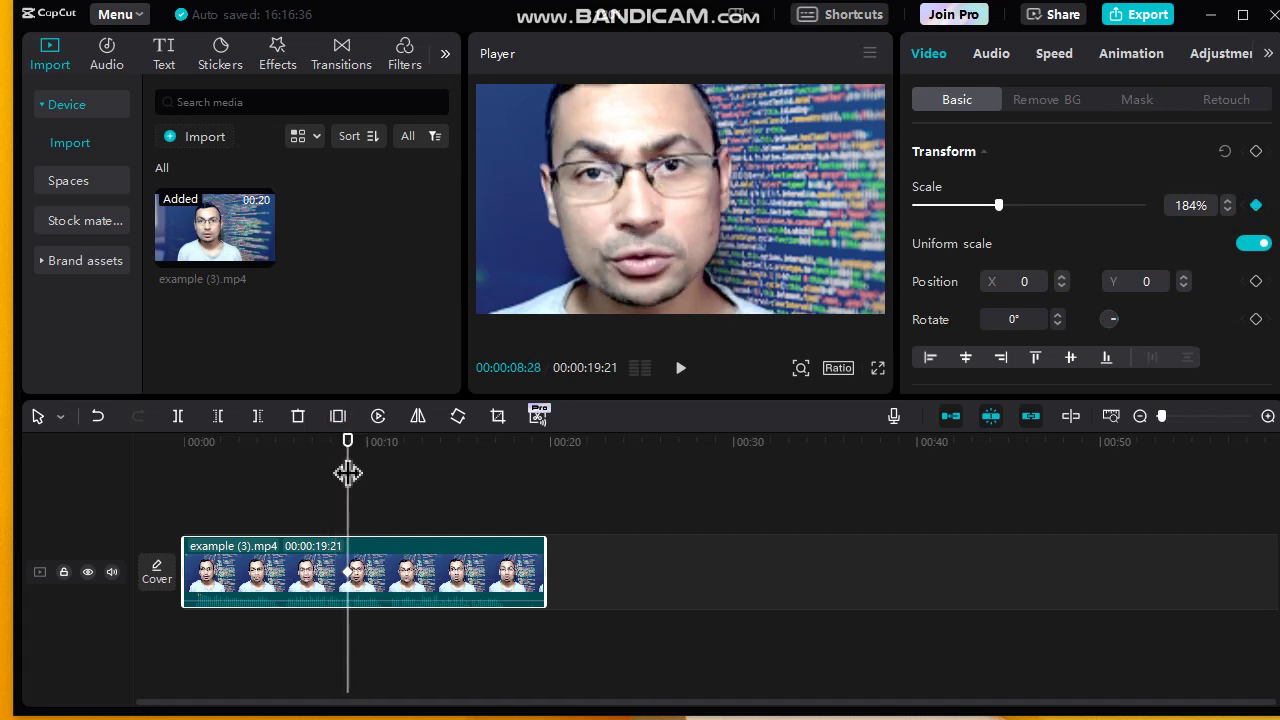
left_click_drag(349, 459, 357, 459)
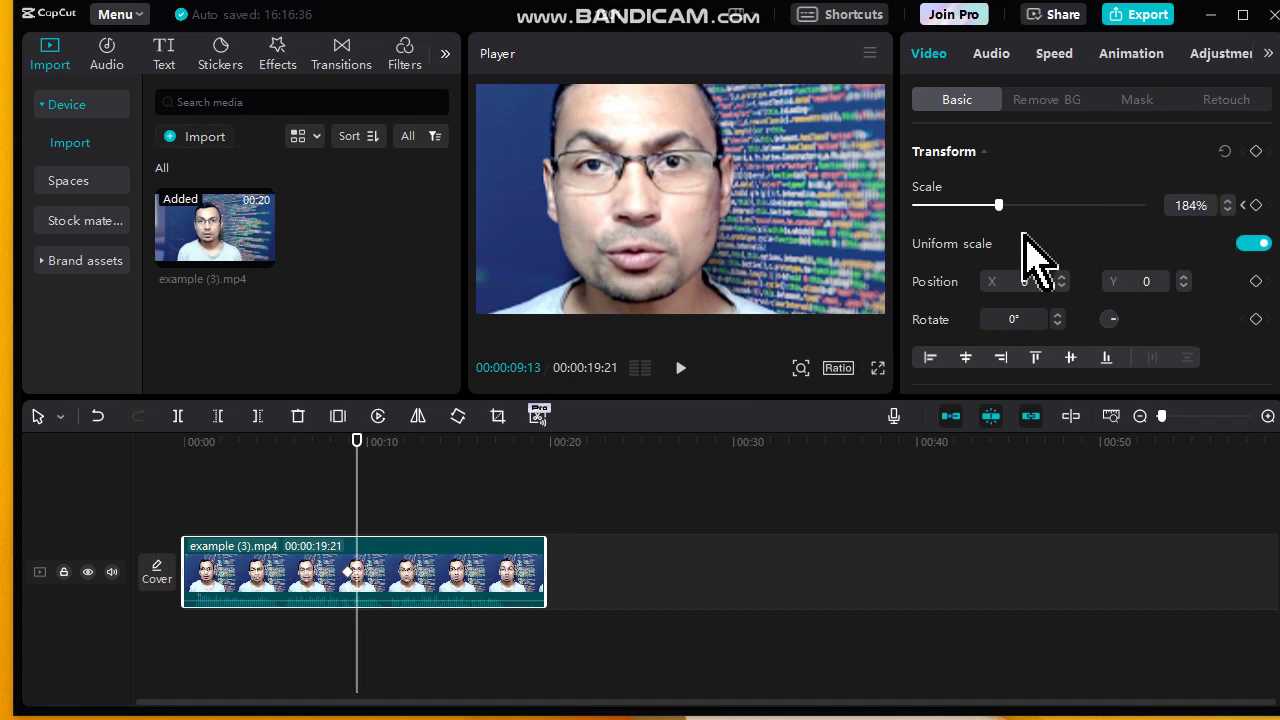
left_click_drag(999, 206, 961, 207)
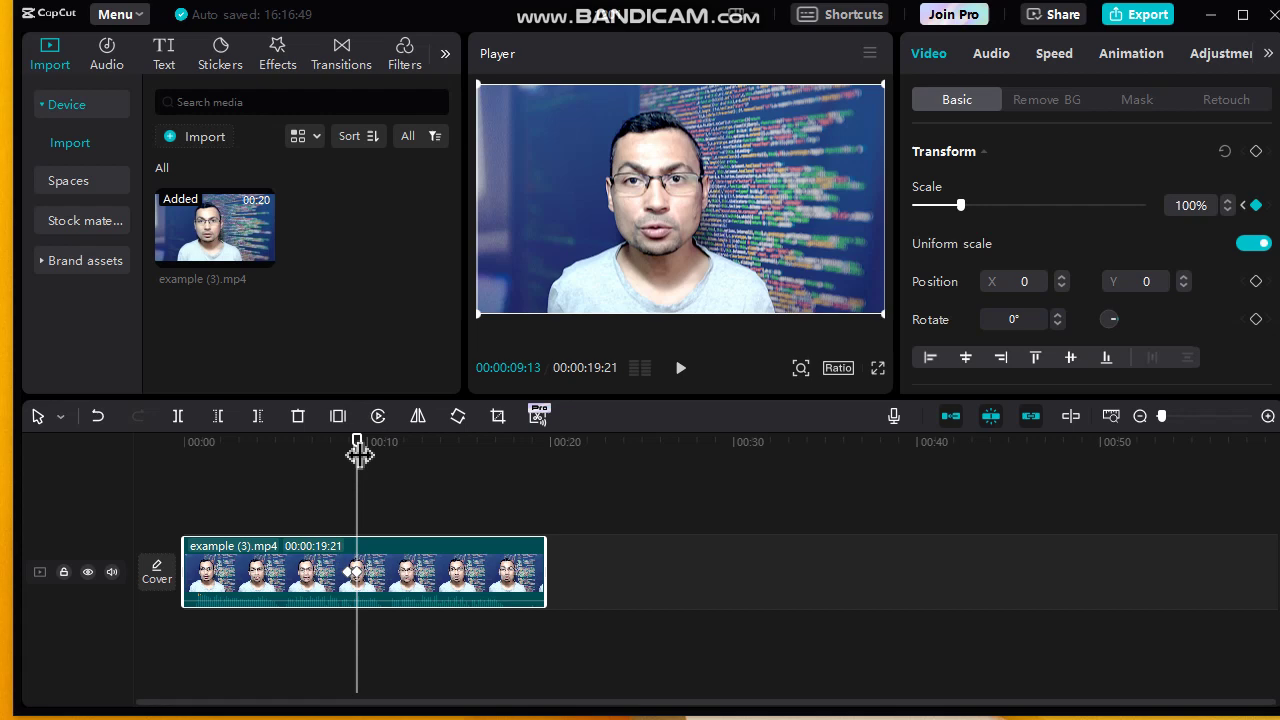
left_click_drag(355, 458, 341, 458)
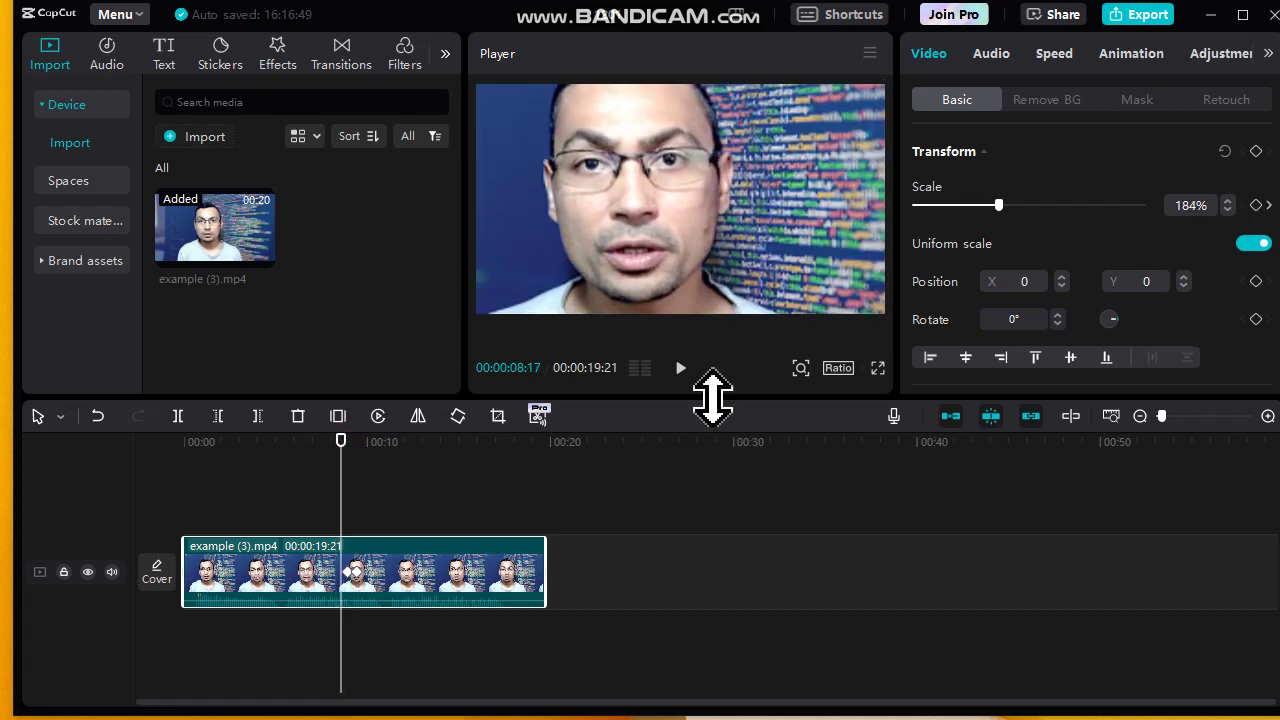
left_click(680, 369)
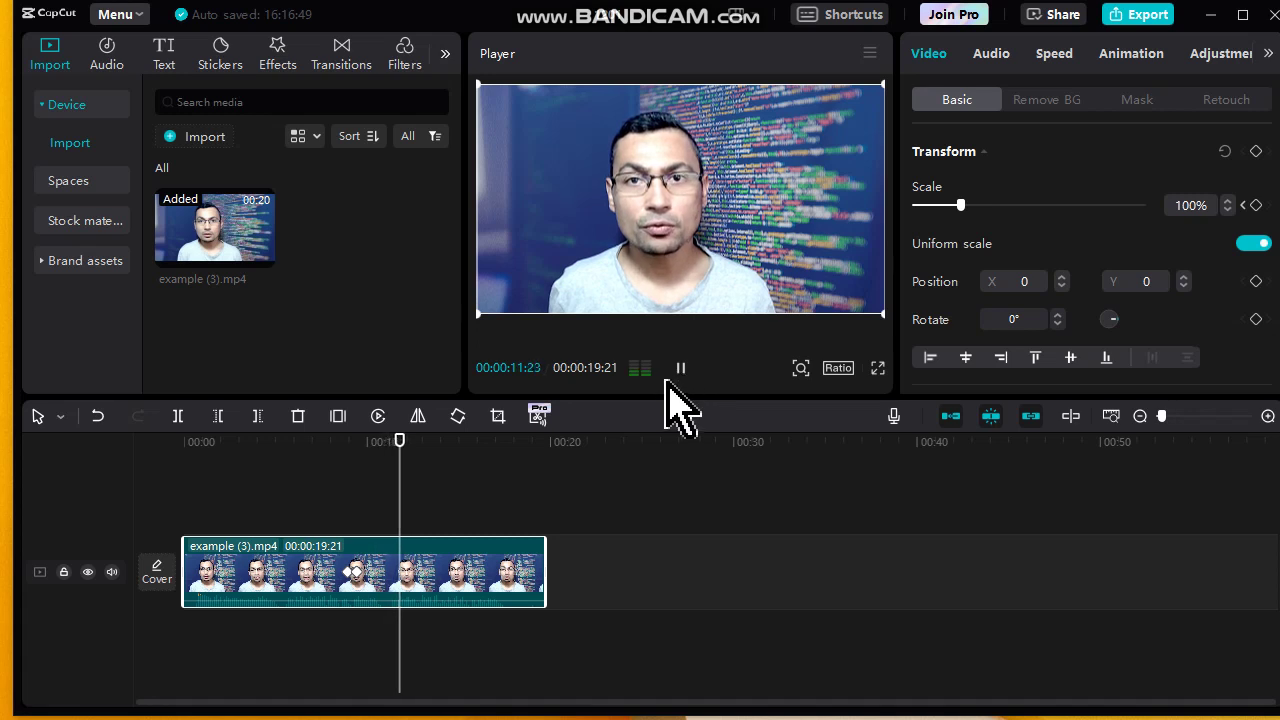
- Add a 235% Scale keyframe at 12:22 and preview playback from about 08:00
left_click(680, 369)
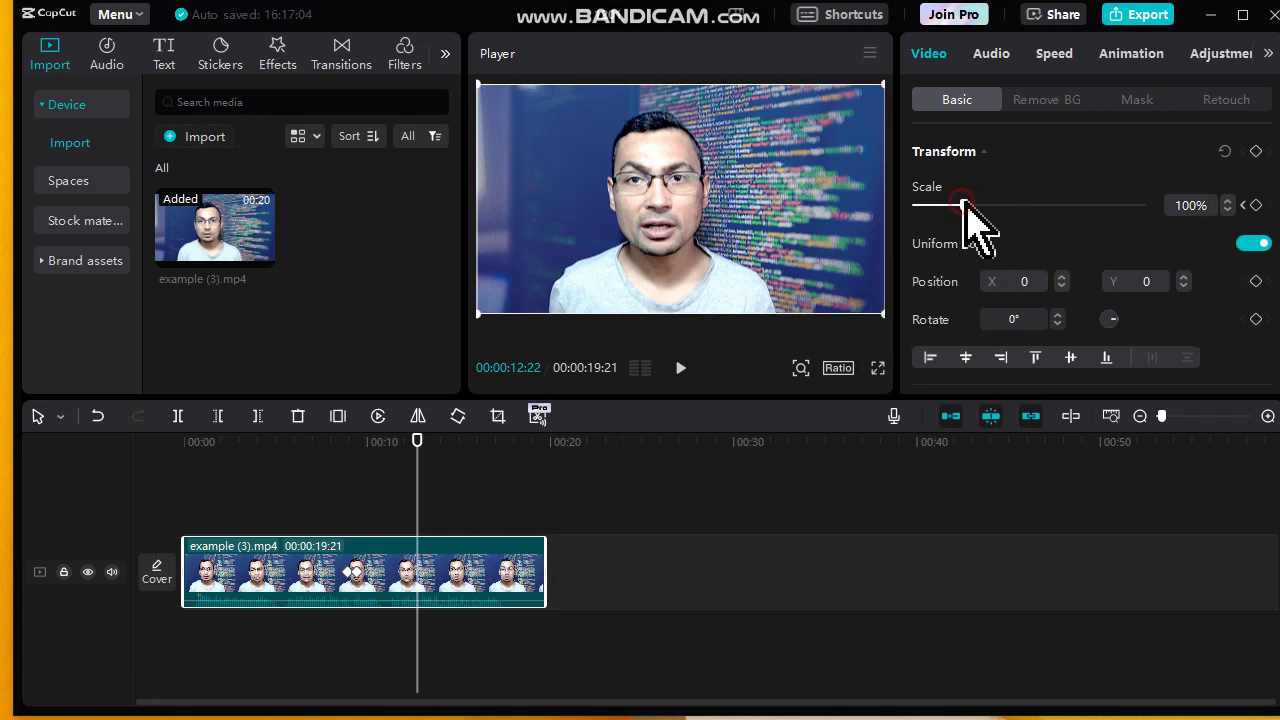
left_click_drag(965, 205, 1022, 207)
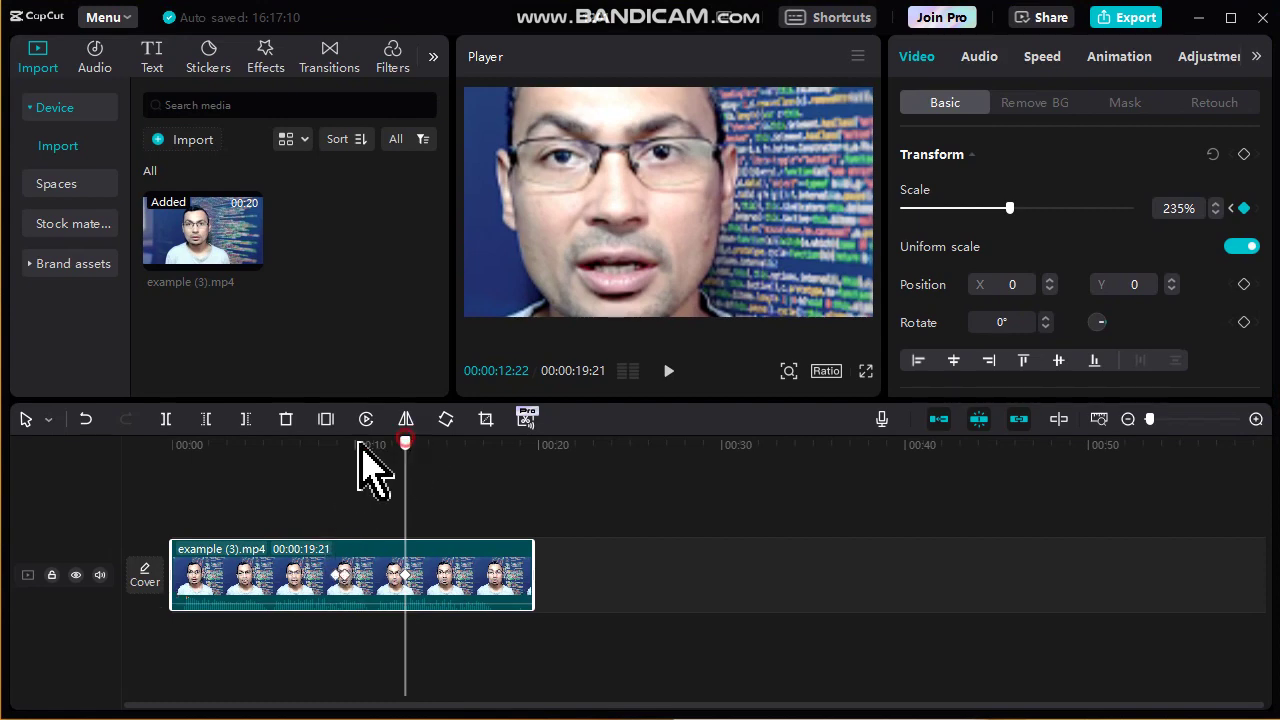
left_click(321, 460)
left_click(670, 372)
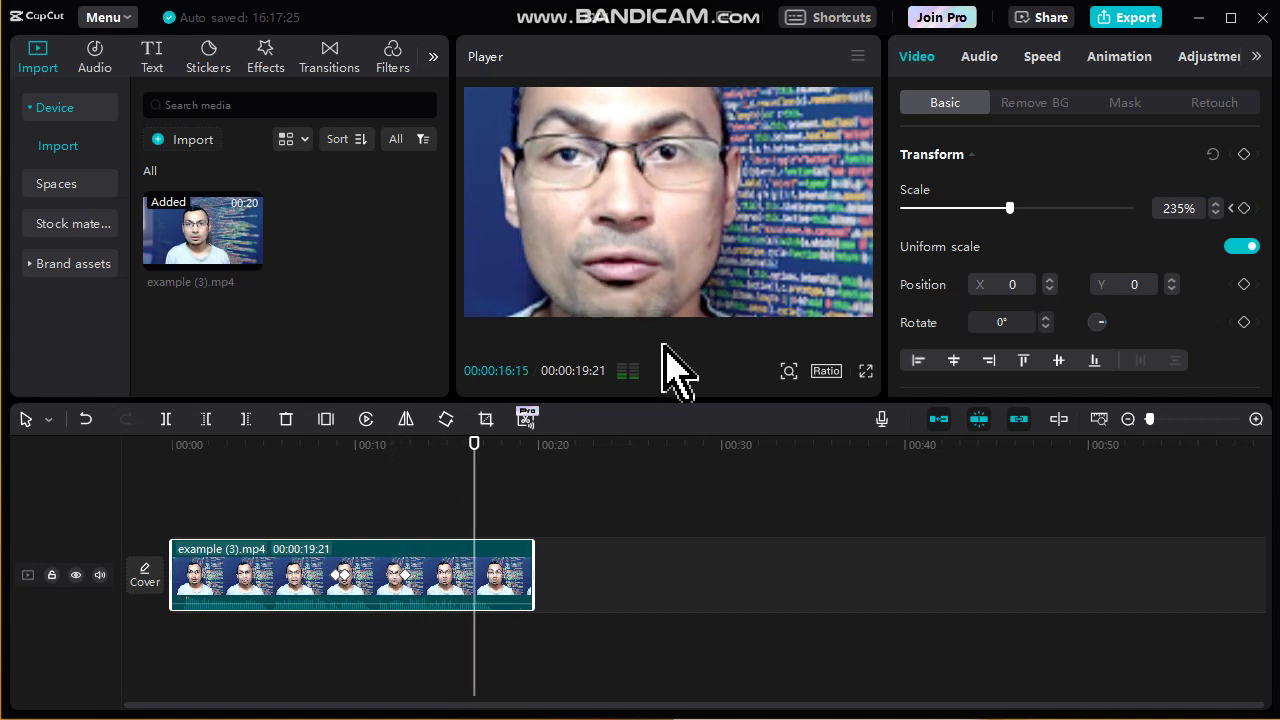
left_click(669, 372)
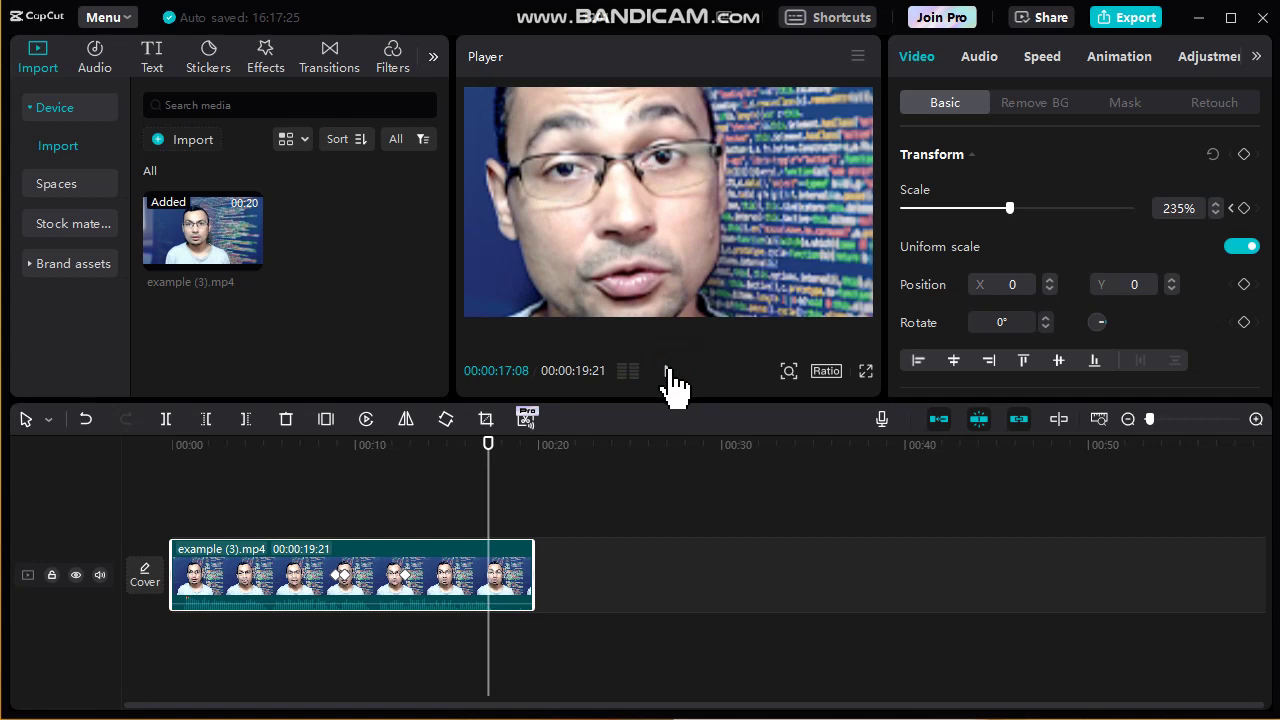
right_click(405, 577)
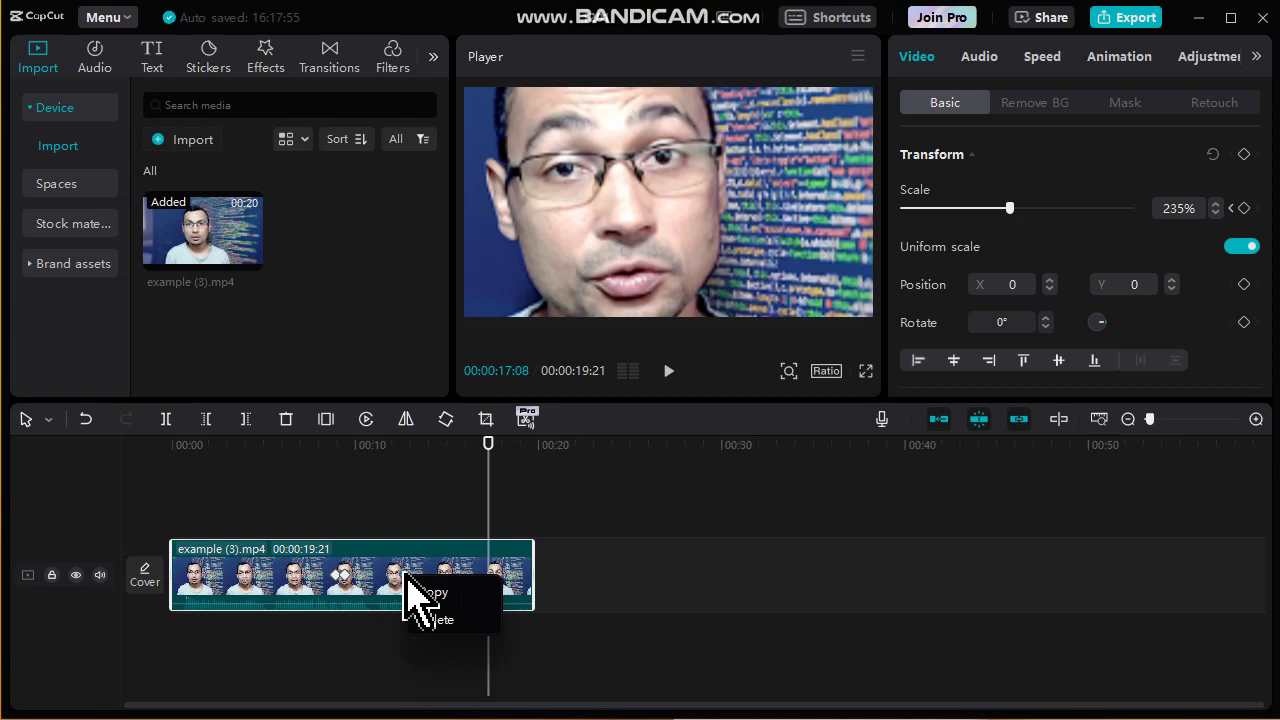
left_click(436, 620)
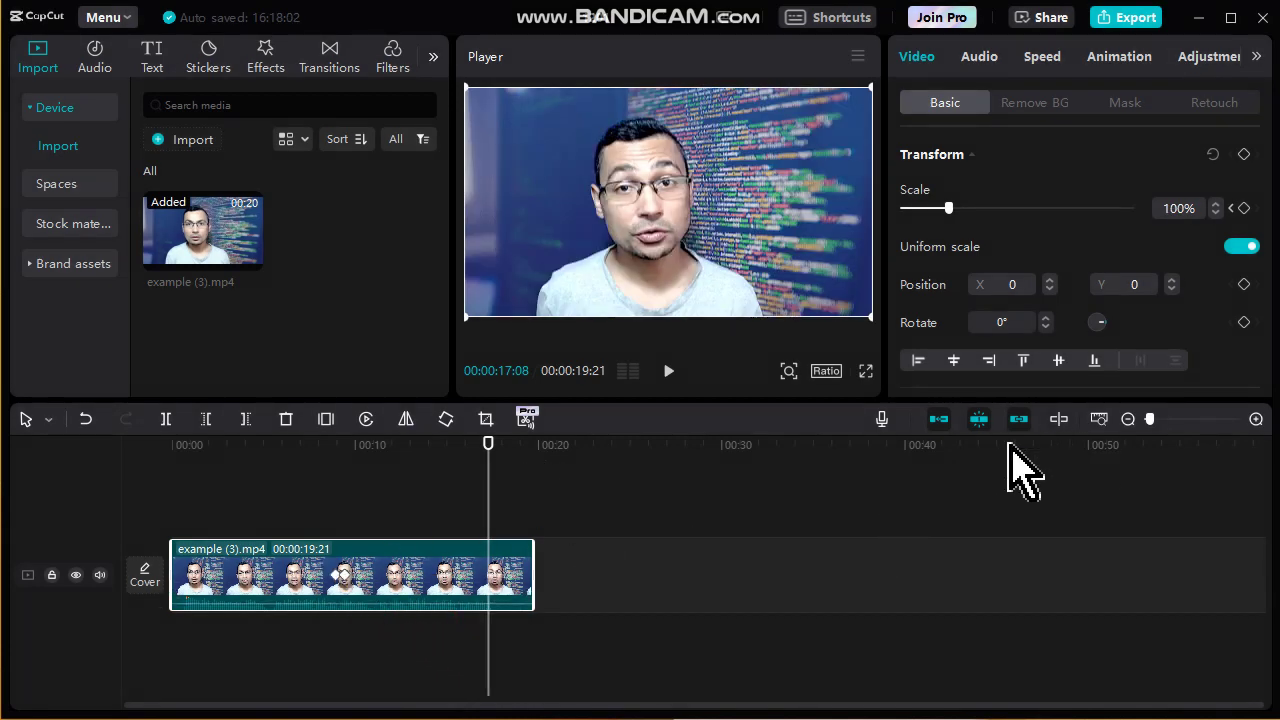
left_click(333, 582)
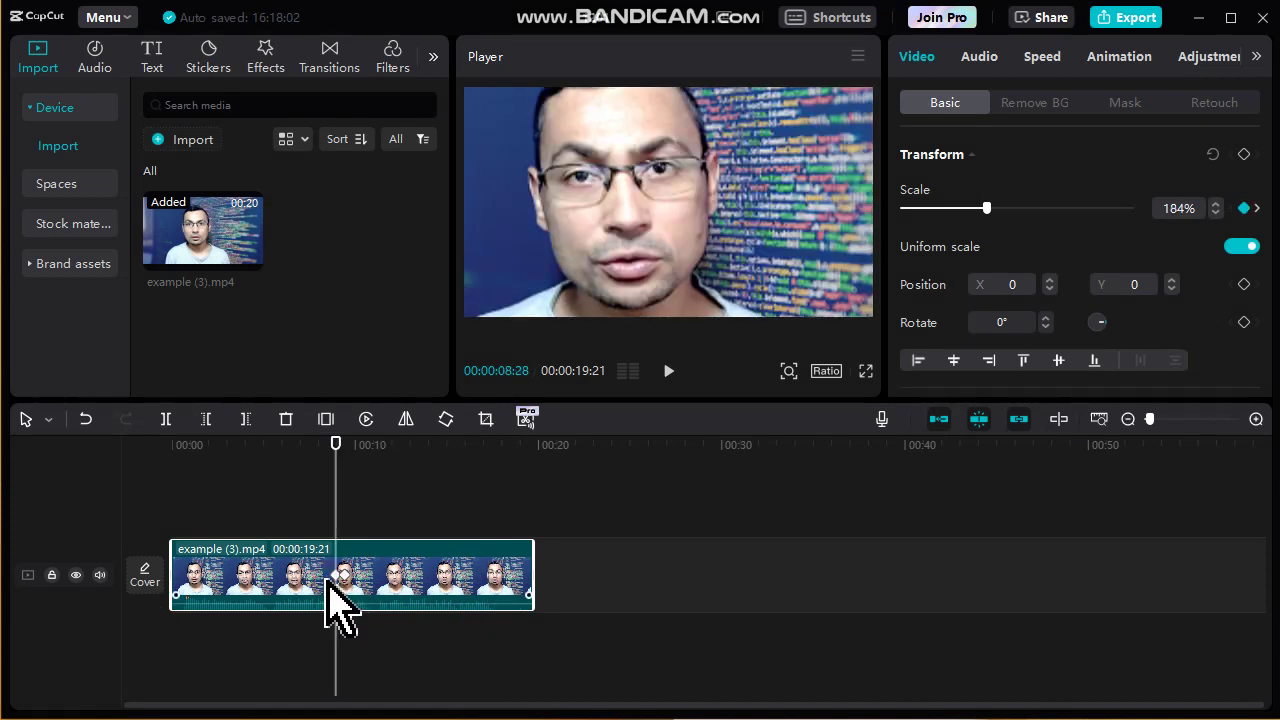
left_click(326, 515)
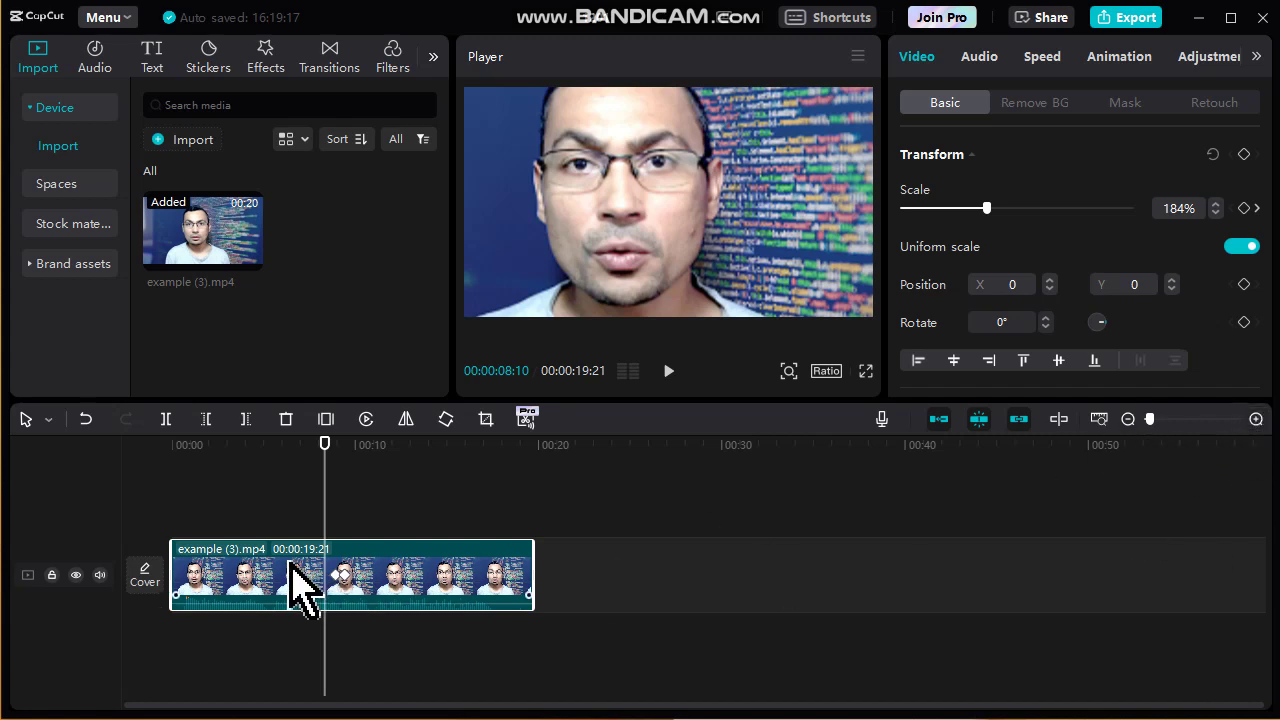
left_click(1256, 419)
left_click(1256, 419)
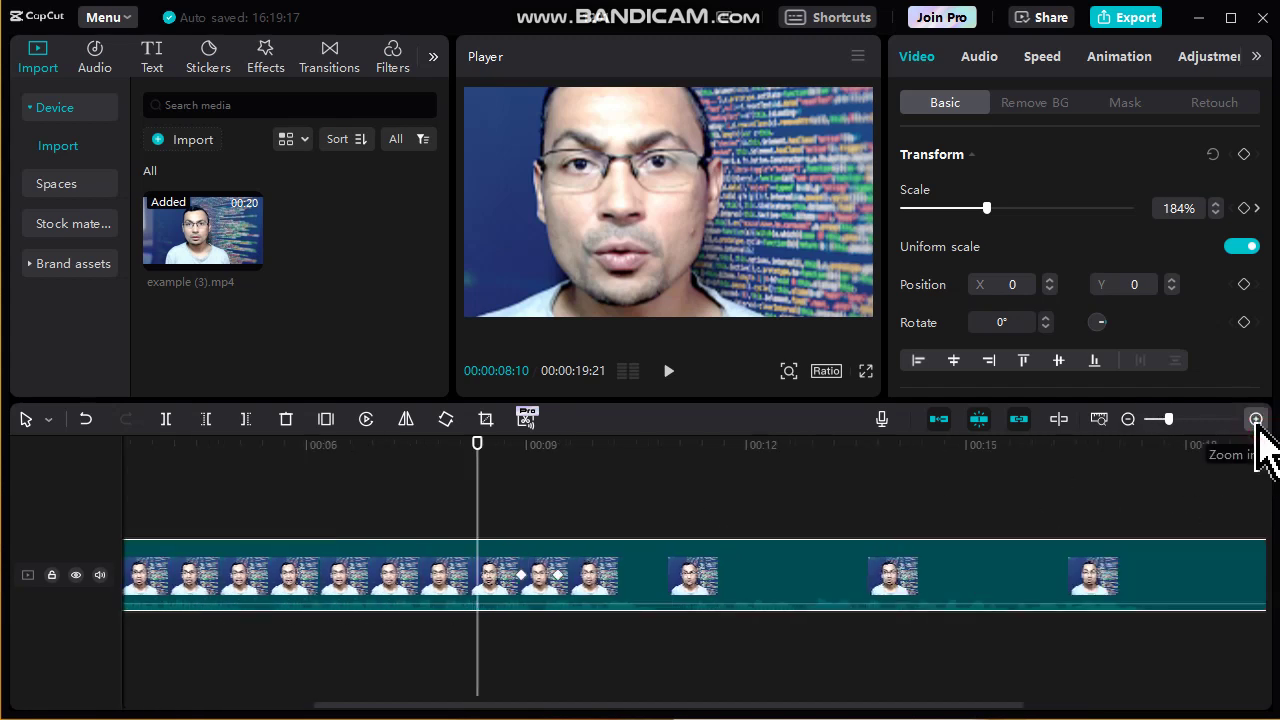
left_click(1256, 419)
left_click(1256, 419)
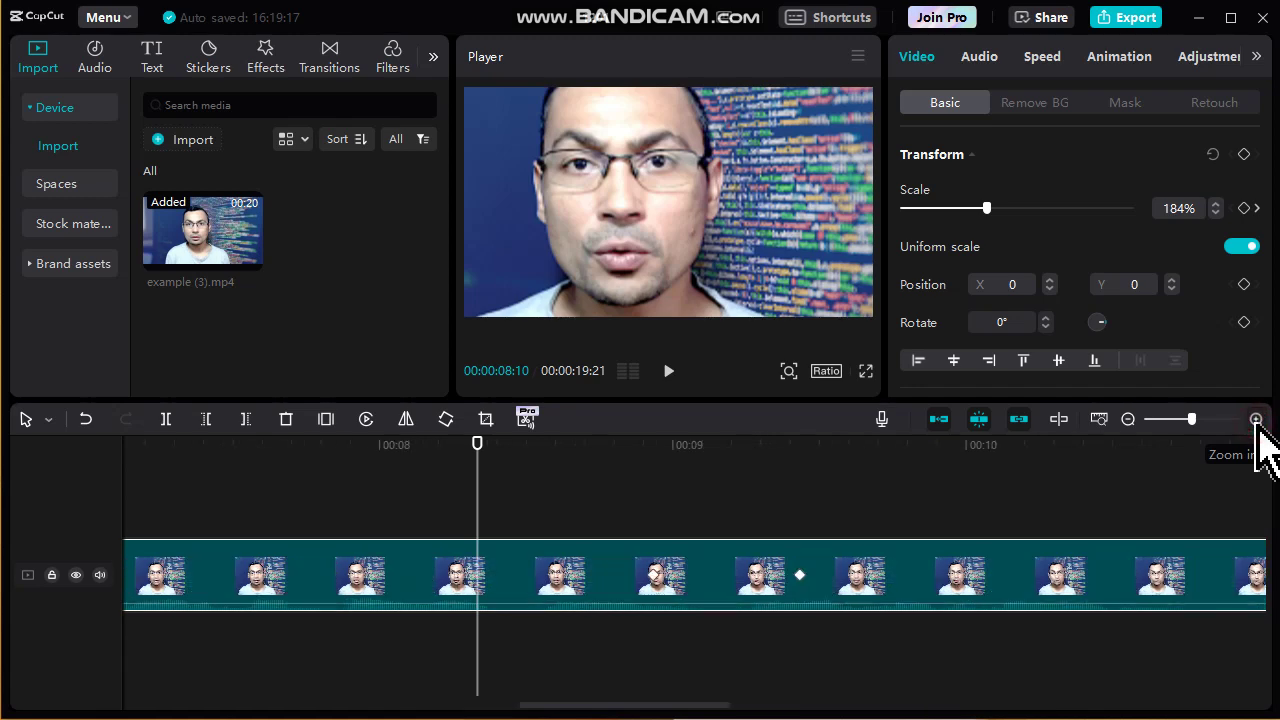
left_click(670, 372)
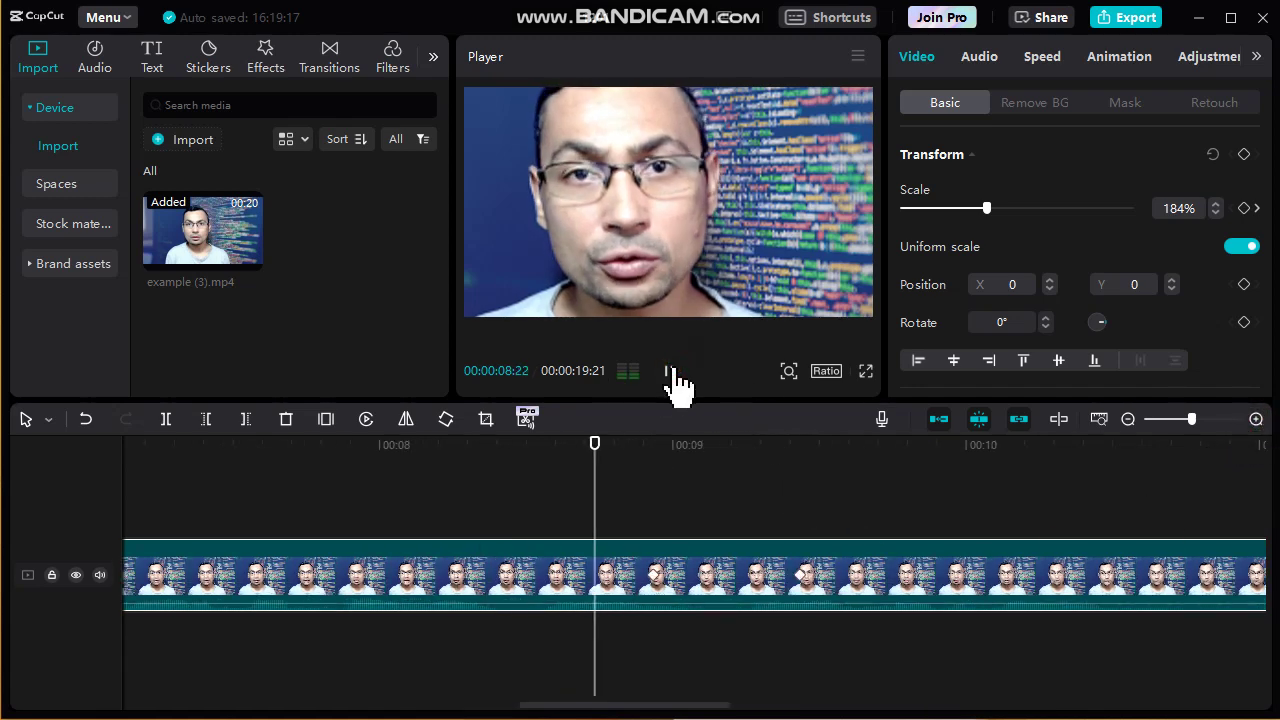
left_click(670, 372)
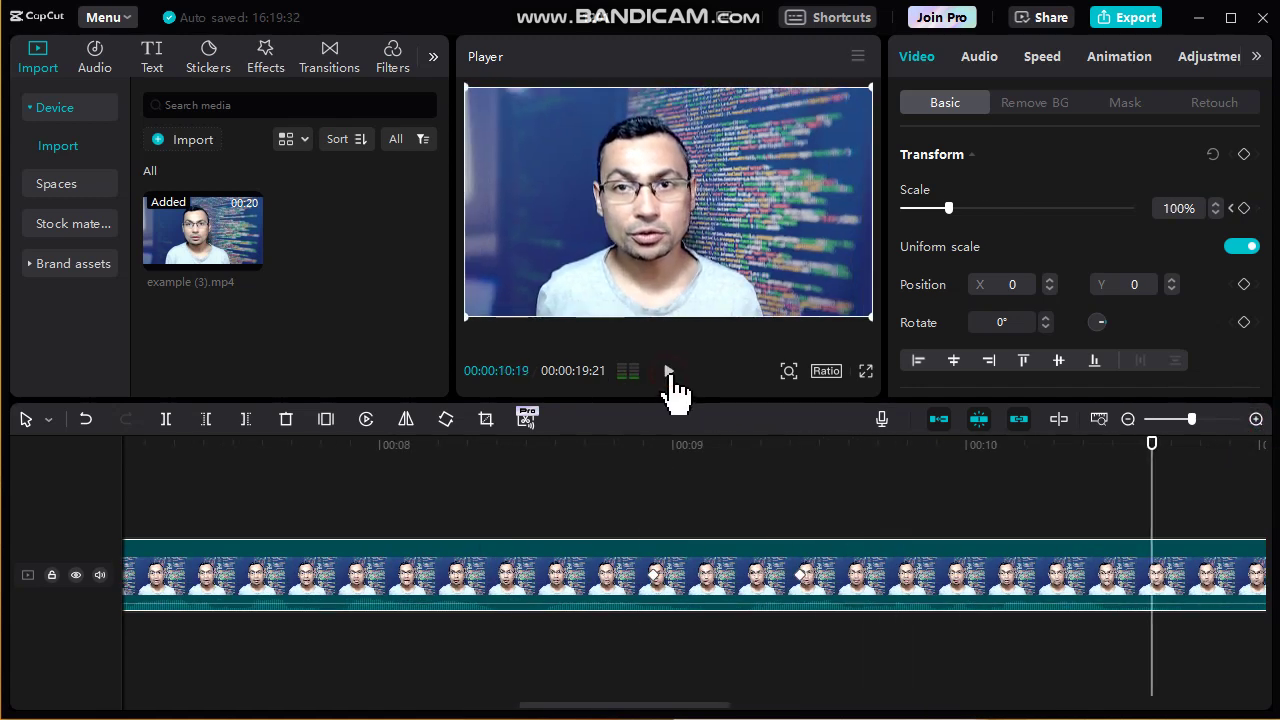
left_click_drag(643, 708, 724, 712)
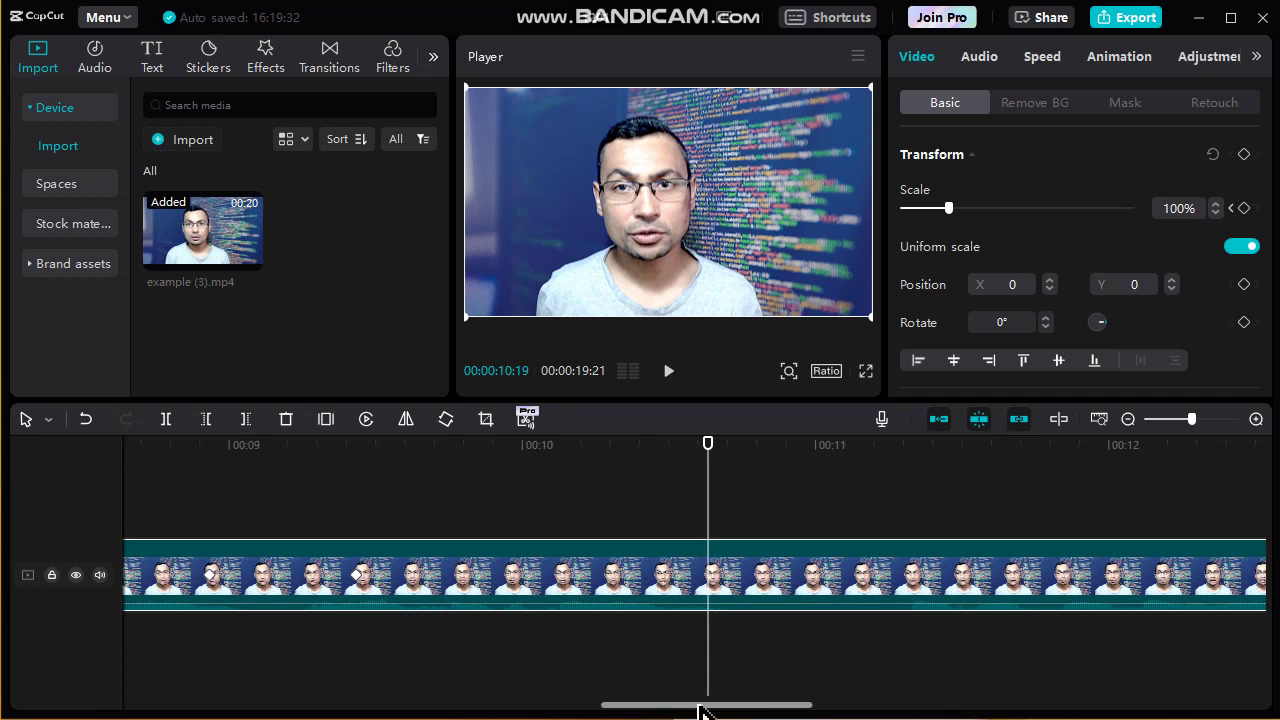
left_click_drag(700, 712, 656, 712)
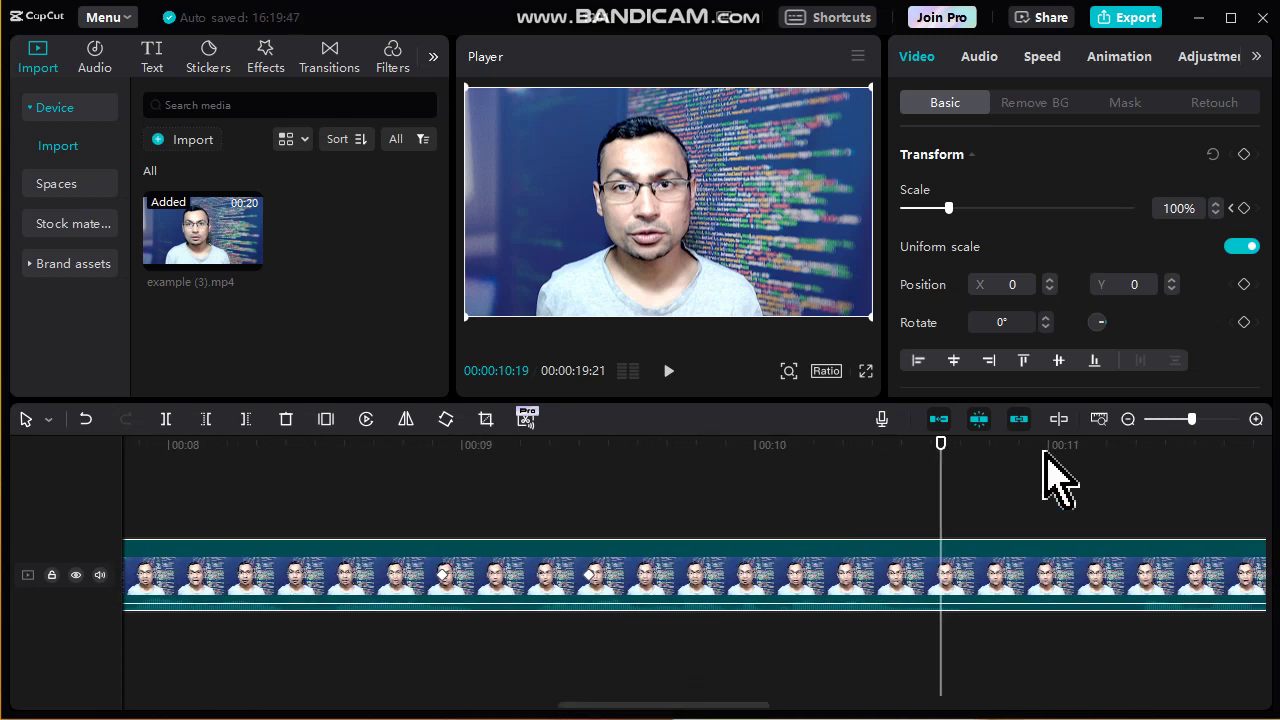
left_click(1129, 420)
left_click(1129, 420)
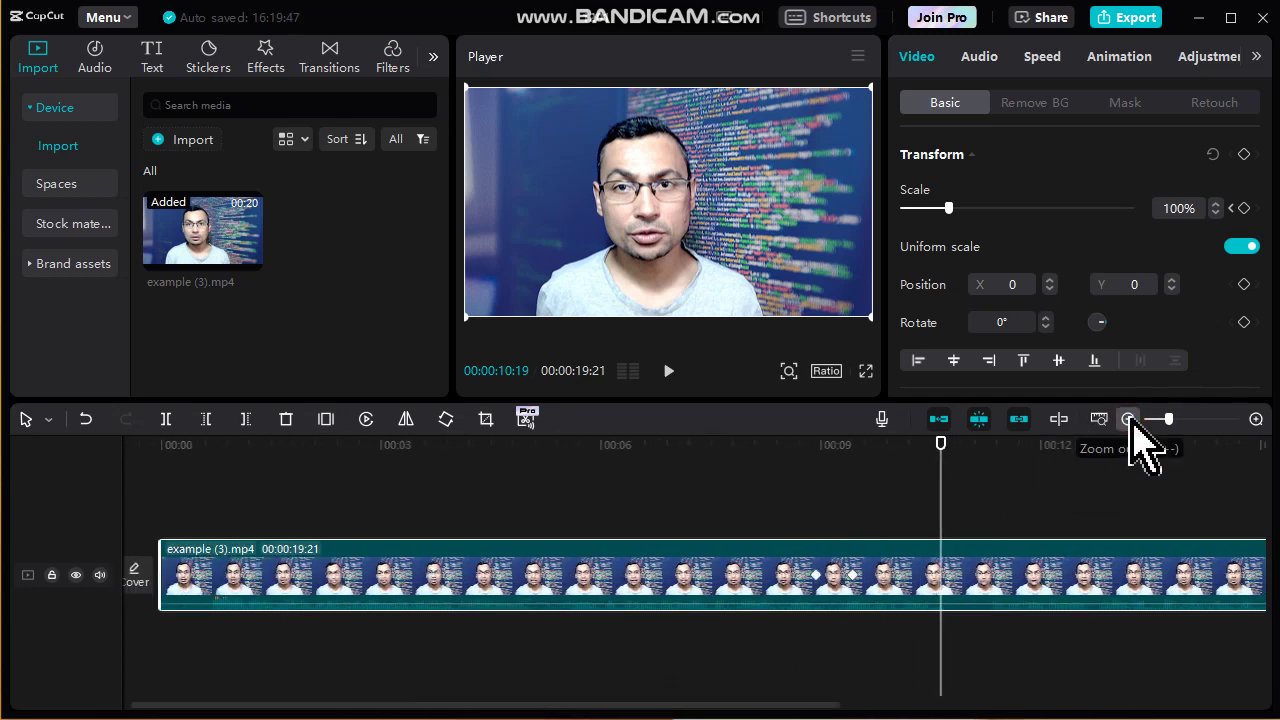
left_click(1129, 420)
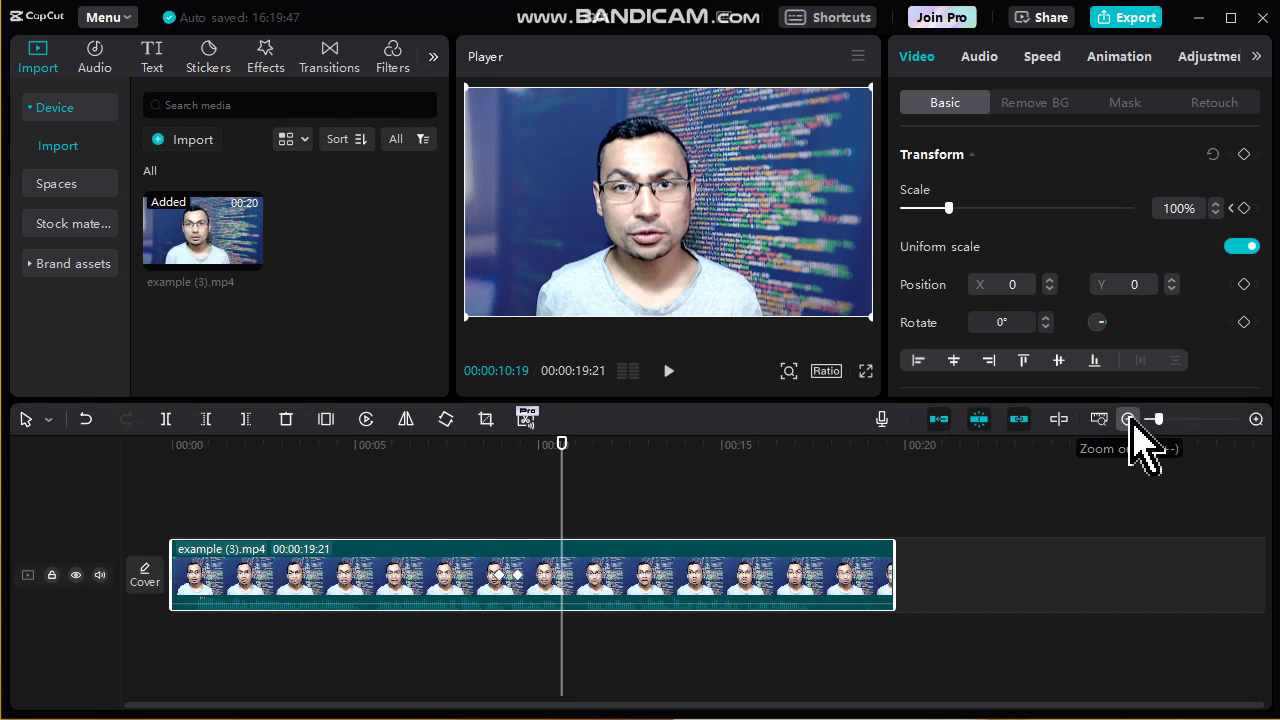
left_click(518, 577)
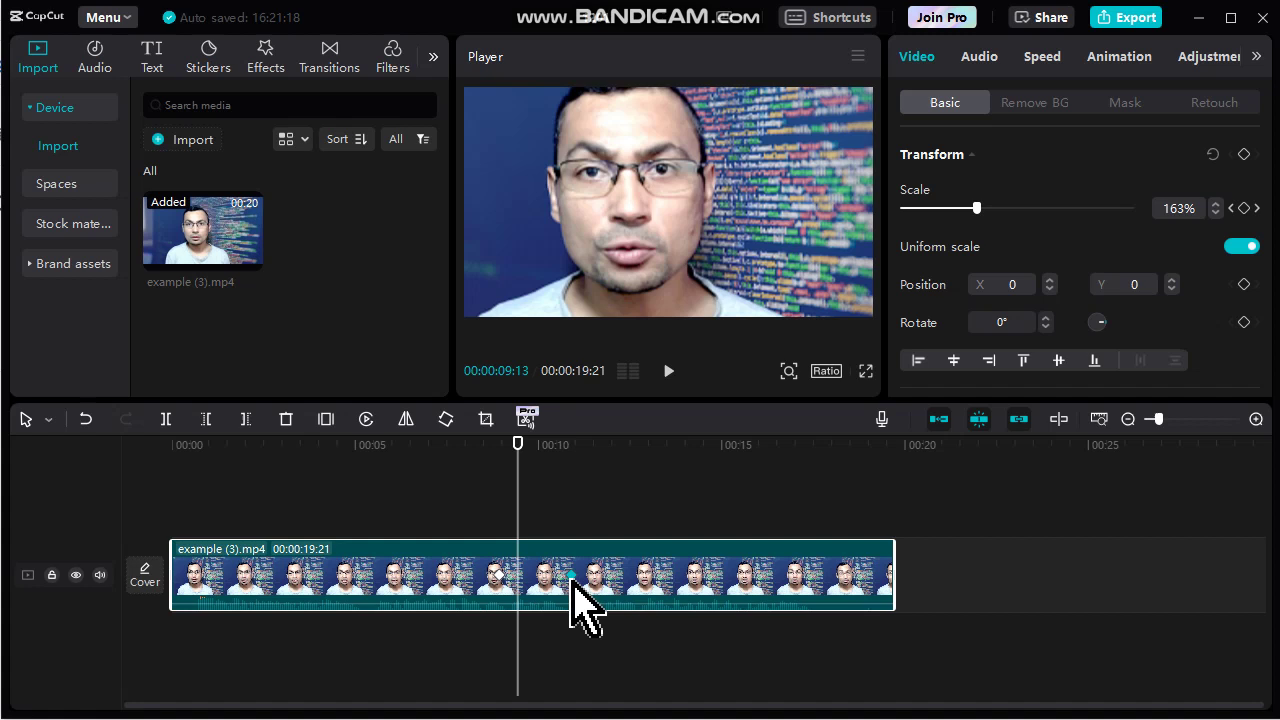
left_click(571, 585)
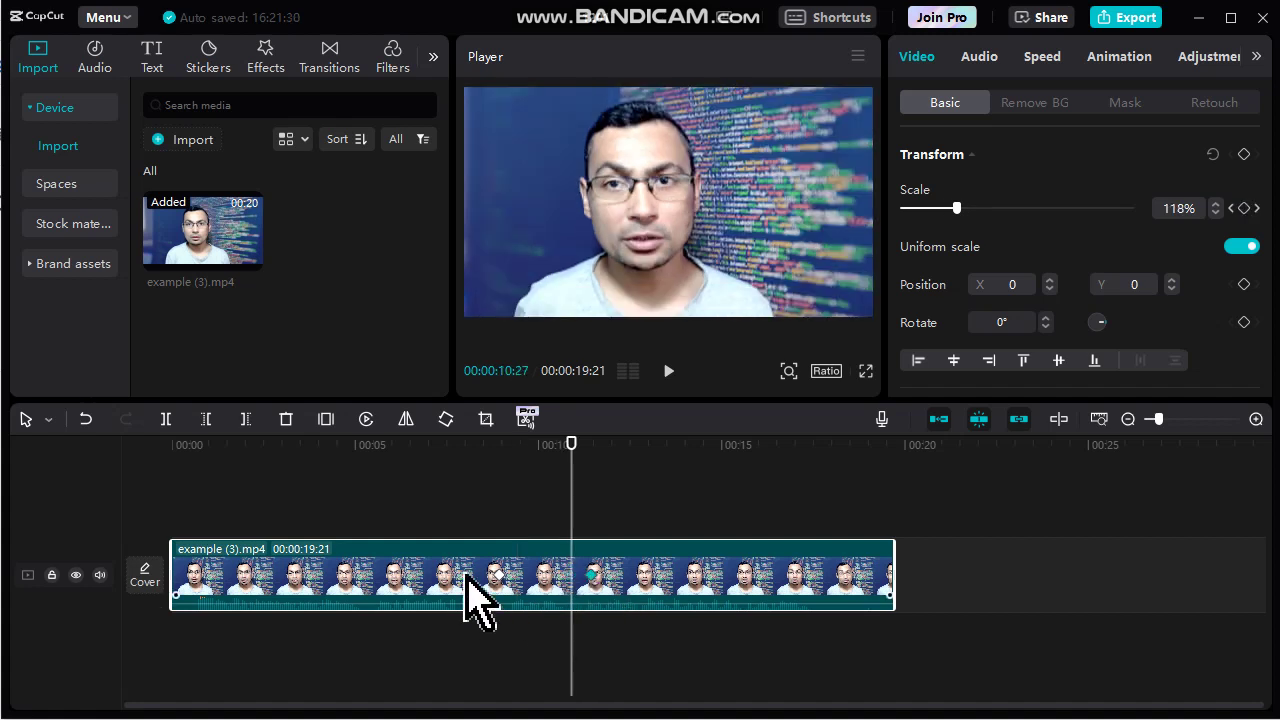
left_click(569, 438)
left_click_drag(571, 458, 469, 469)
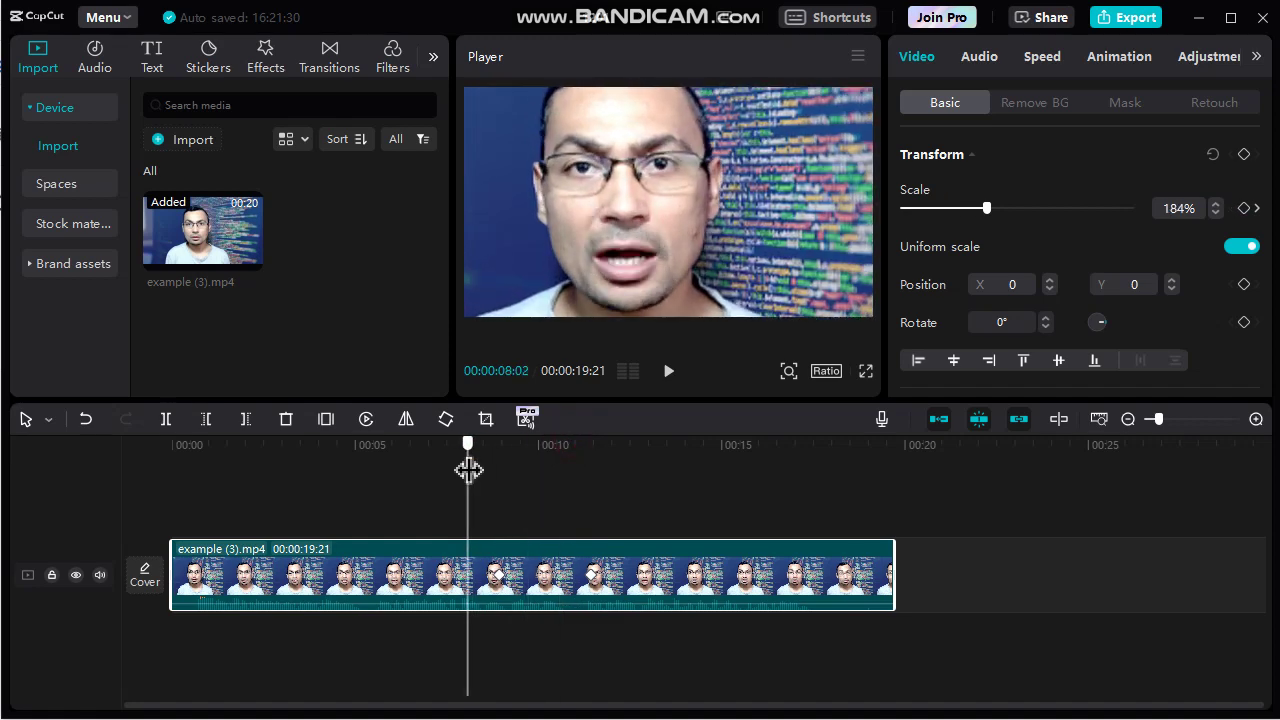
left_click(669, 371)
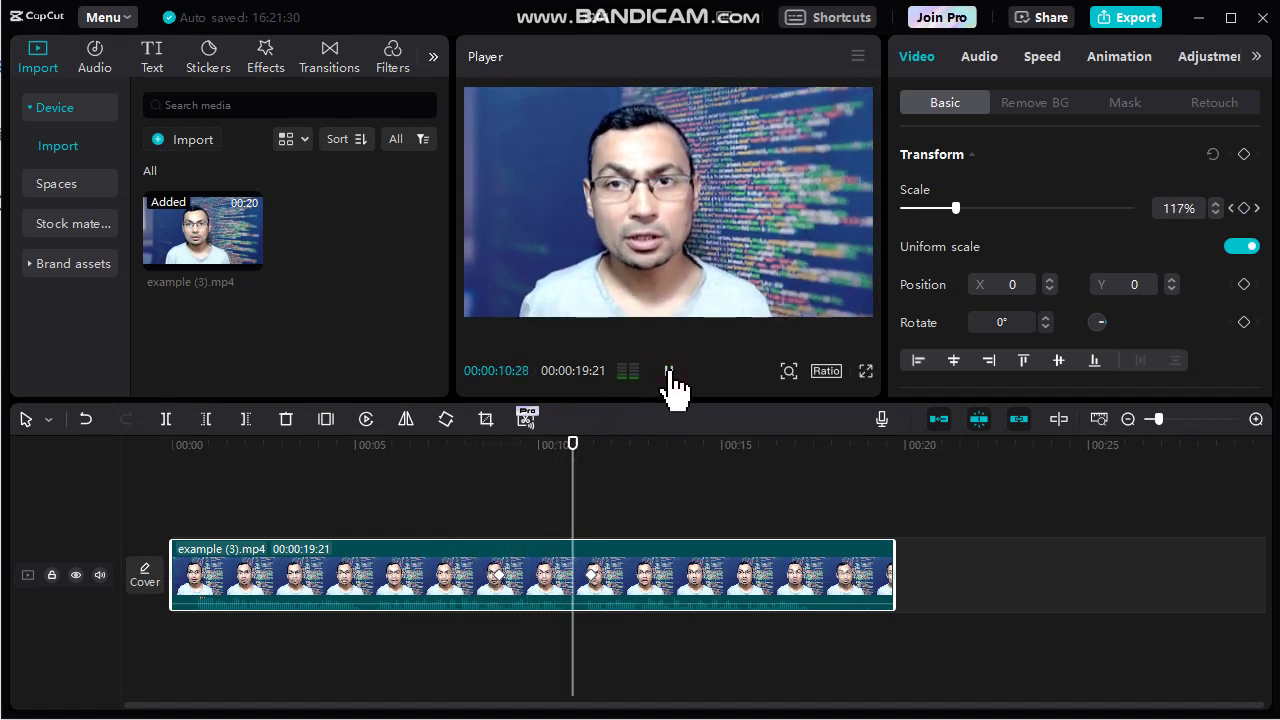
left_click(669, 371)
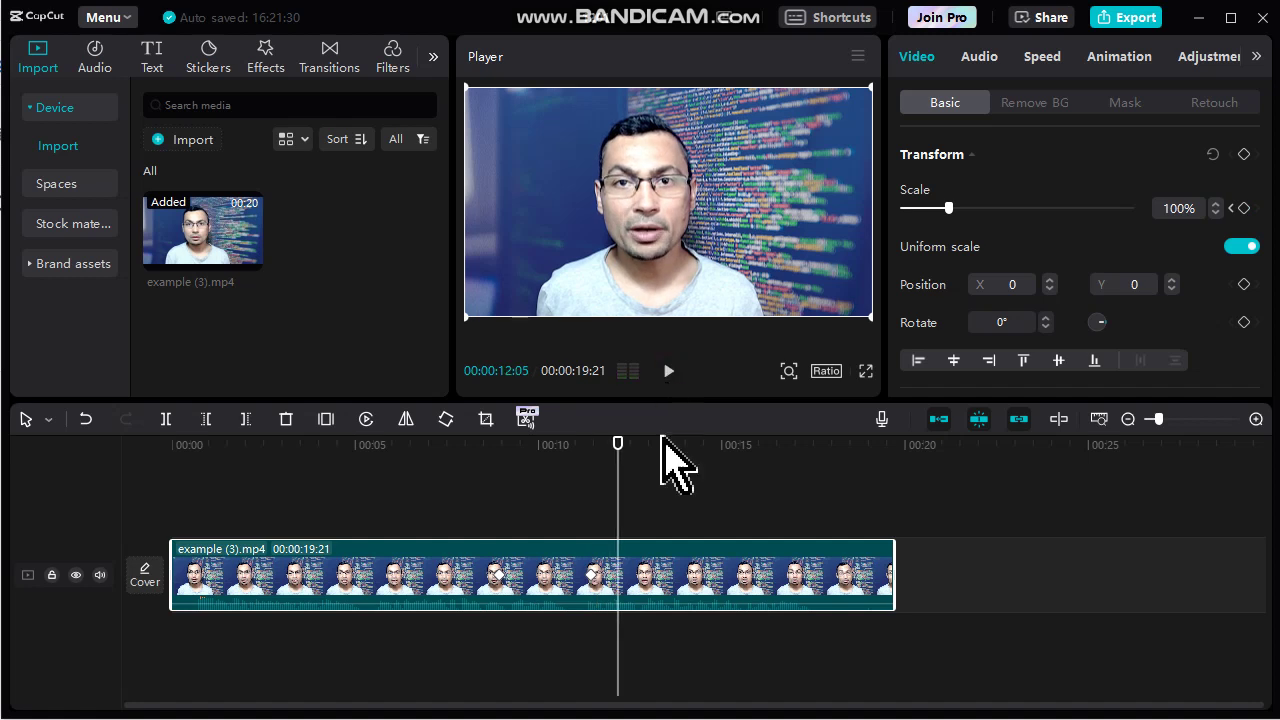
left_click(591, 597)
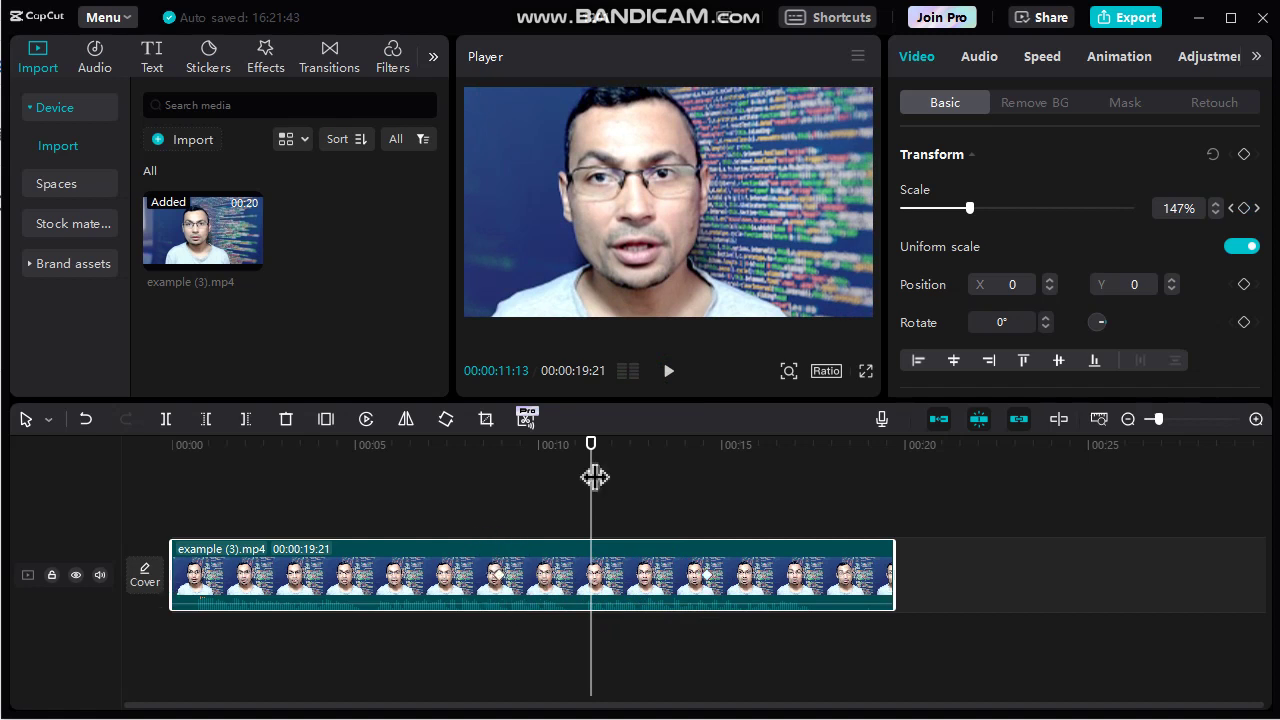
left_click_drag(591, 456, 474, 460)
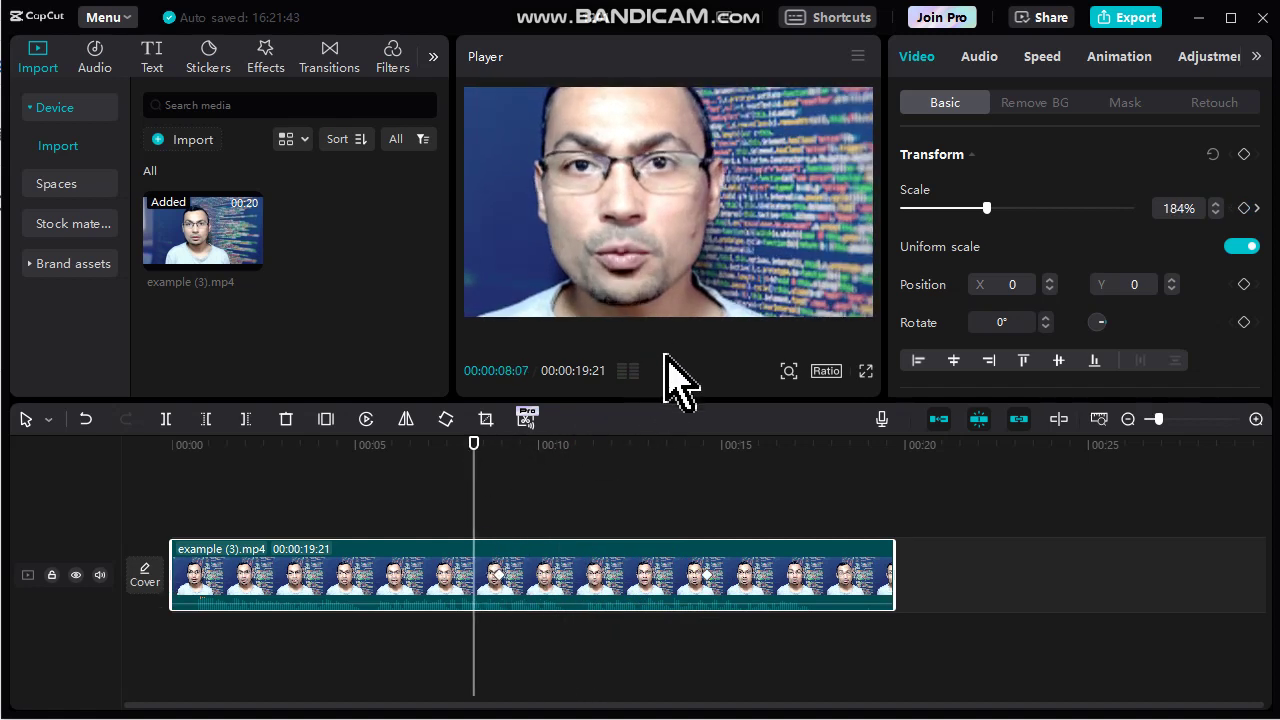
left_click(670, 372)
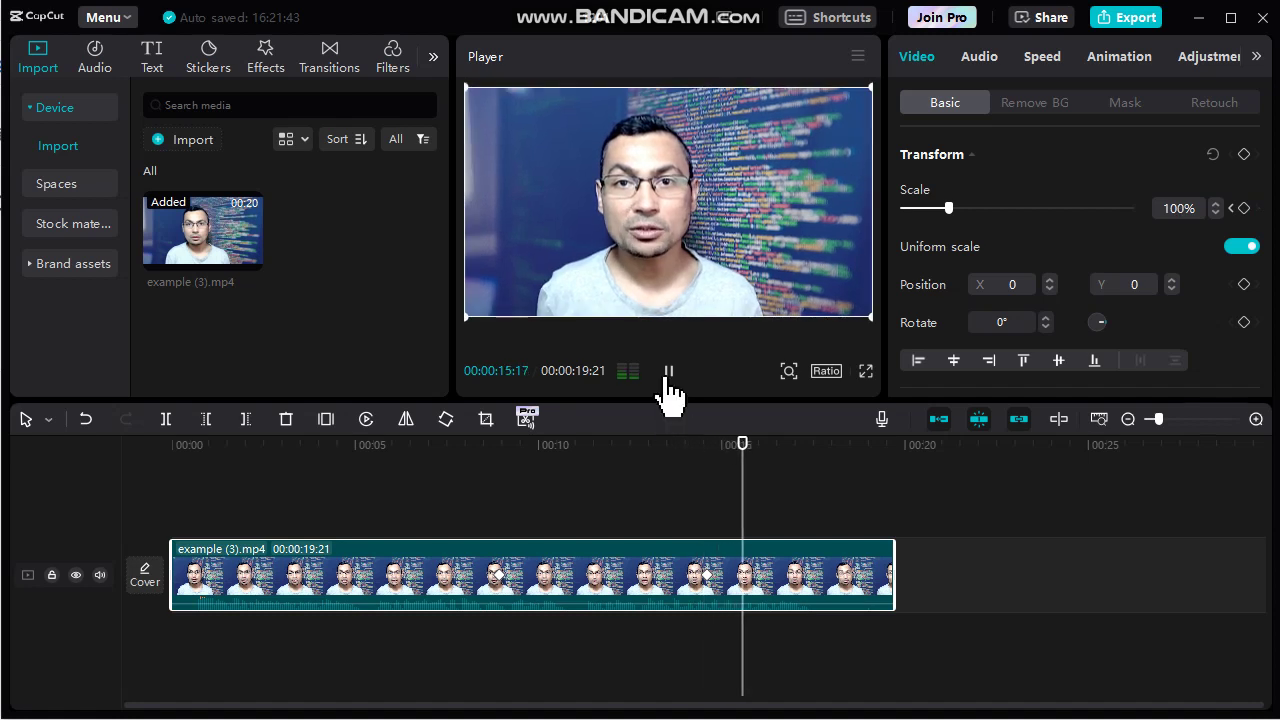
left_click(671, 376)
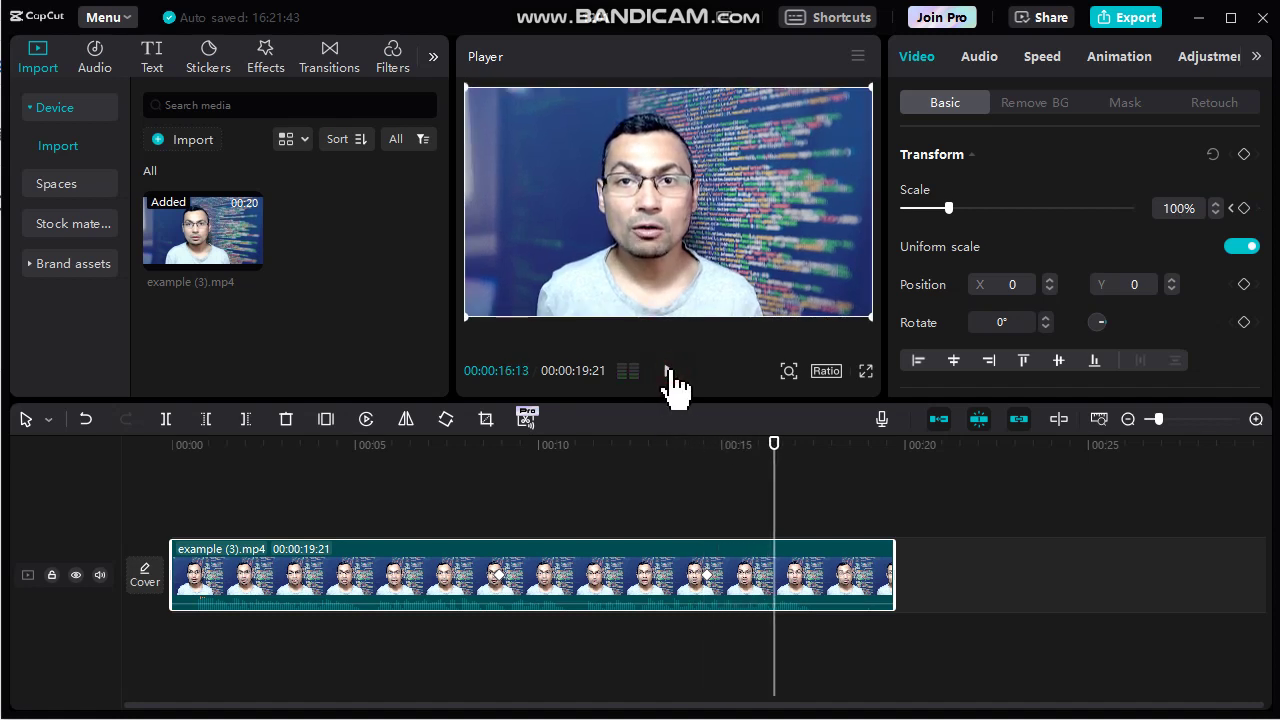